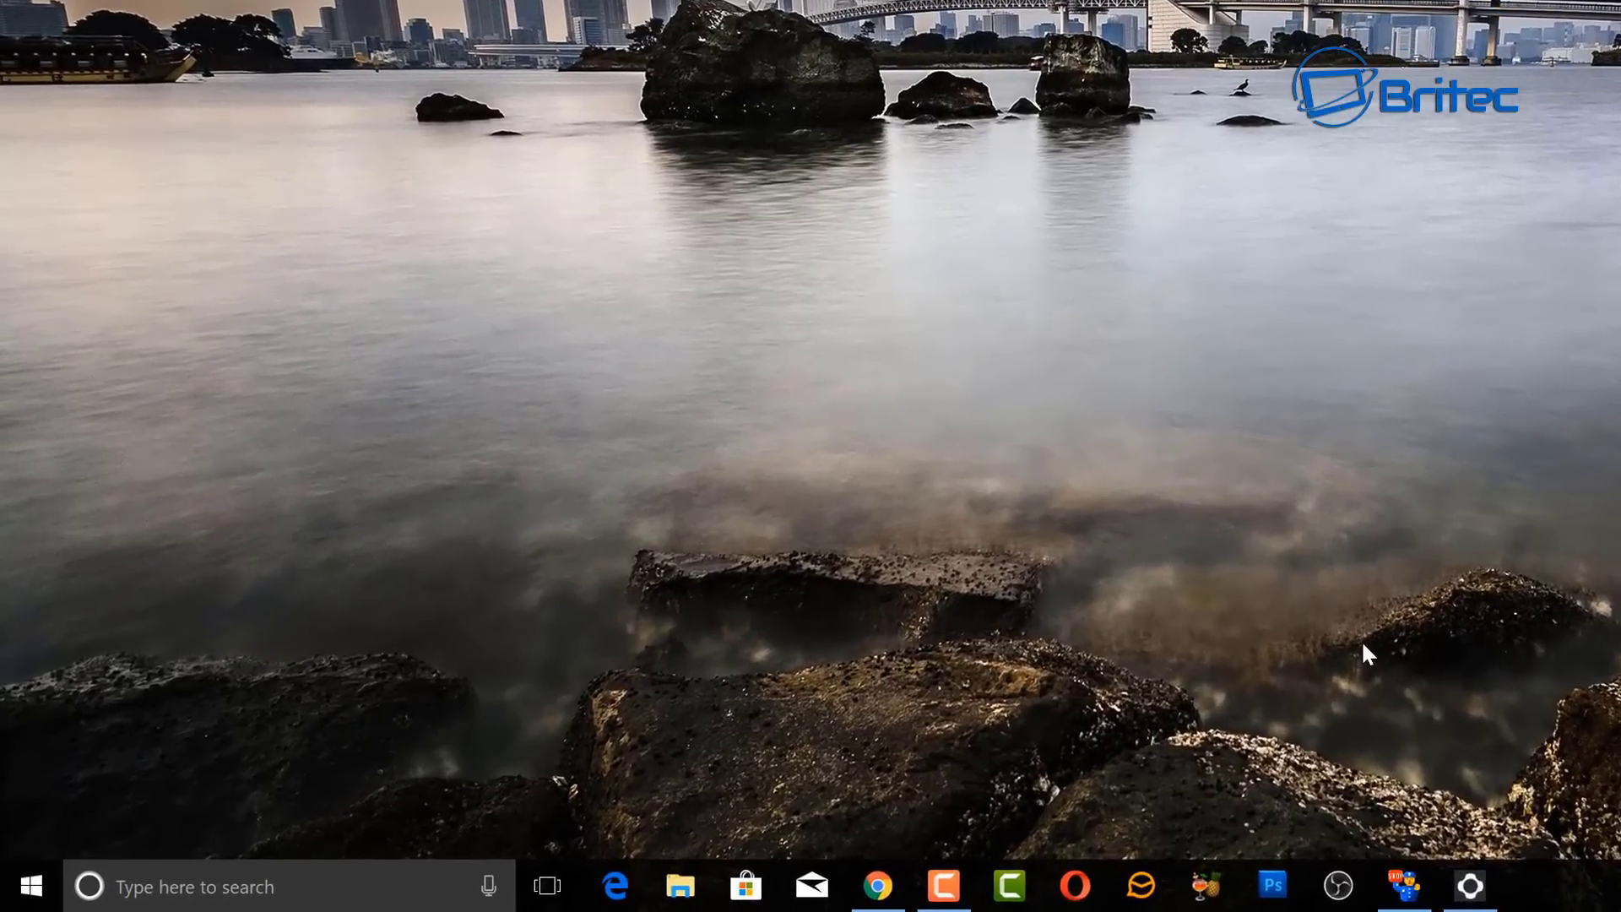
Search Windows for 'control panel' and open Control Panel.
{"action": "left_click", "coordinate": [298, 887]}
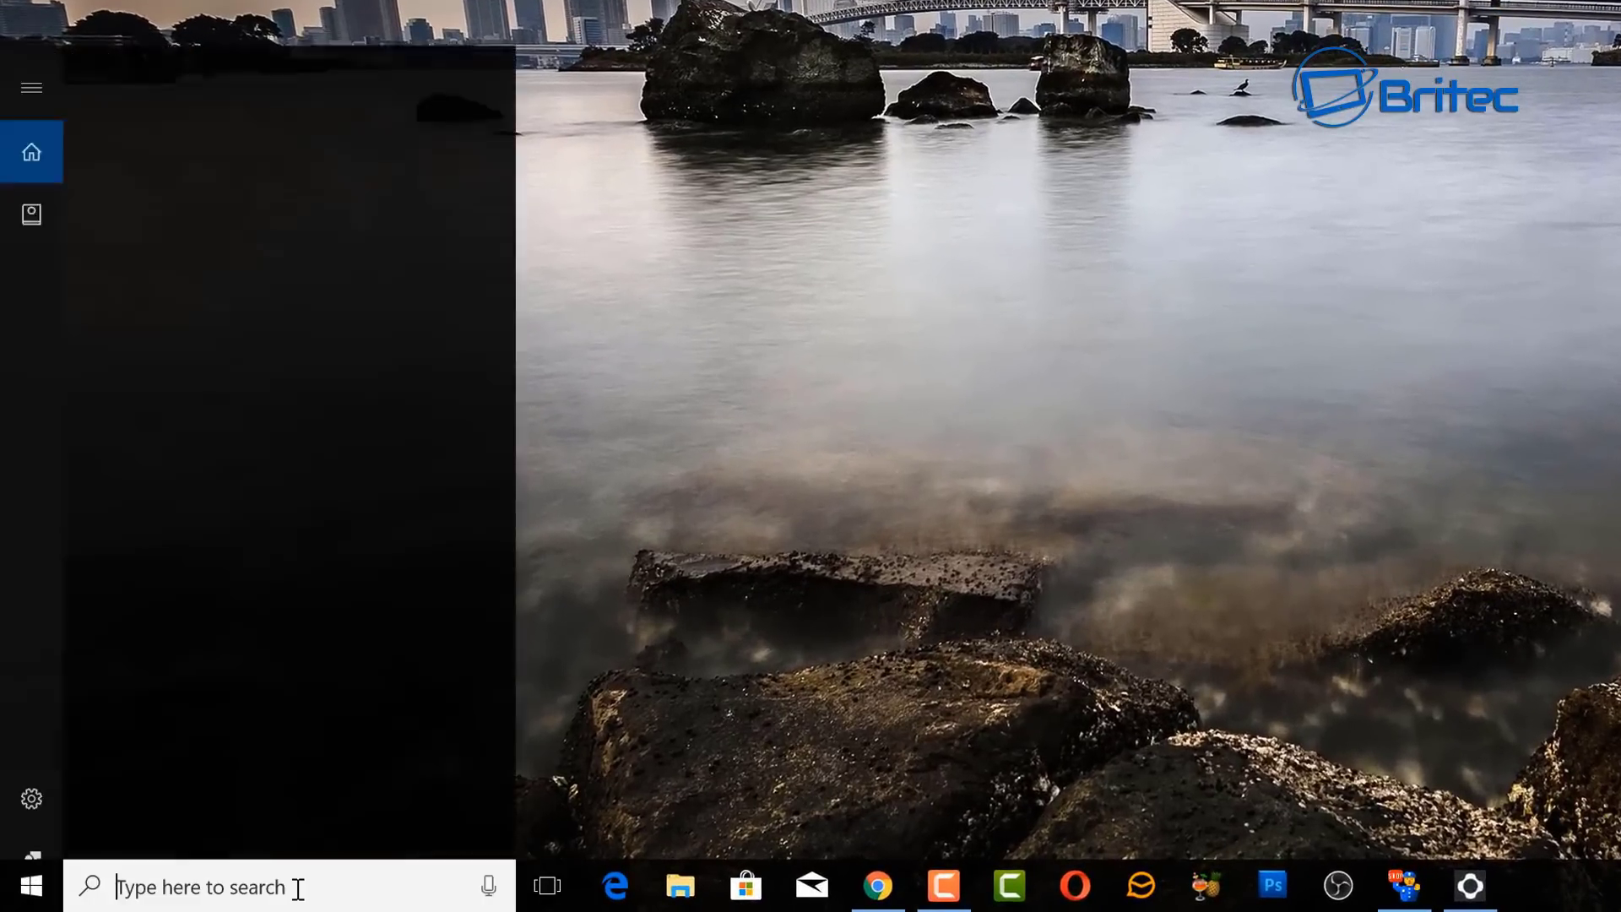
{"action": "type", "text": "control"}
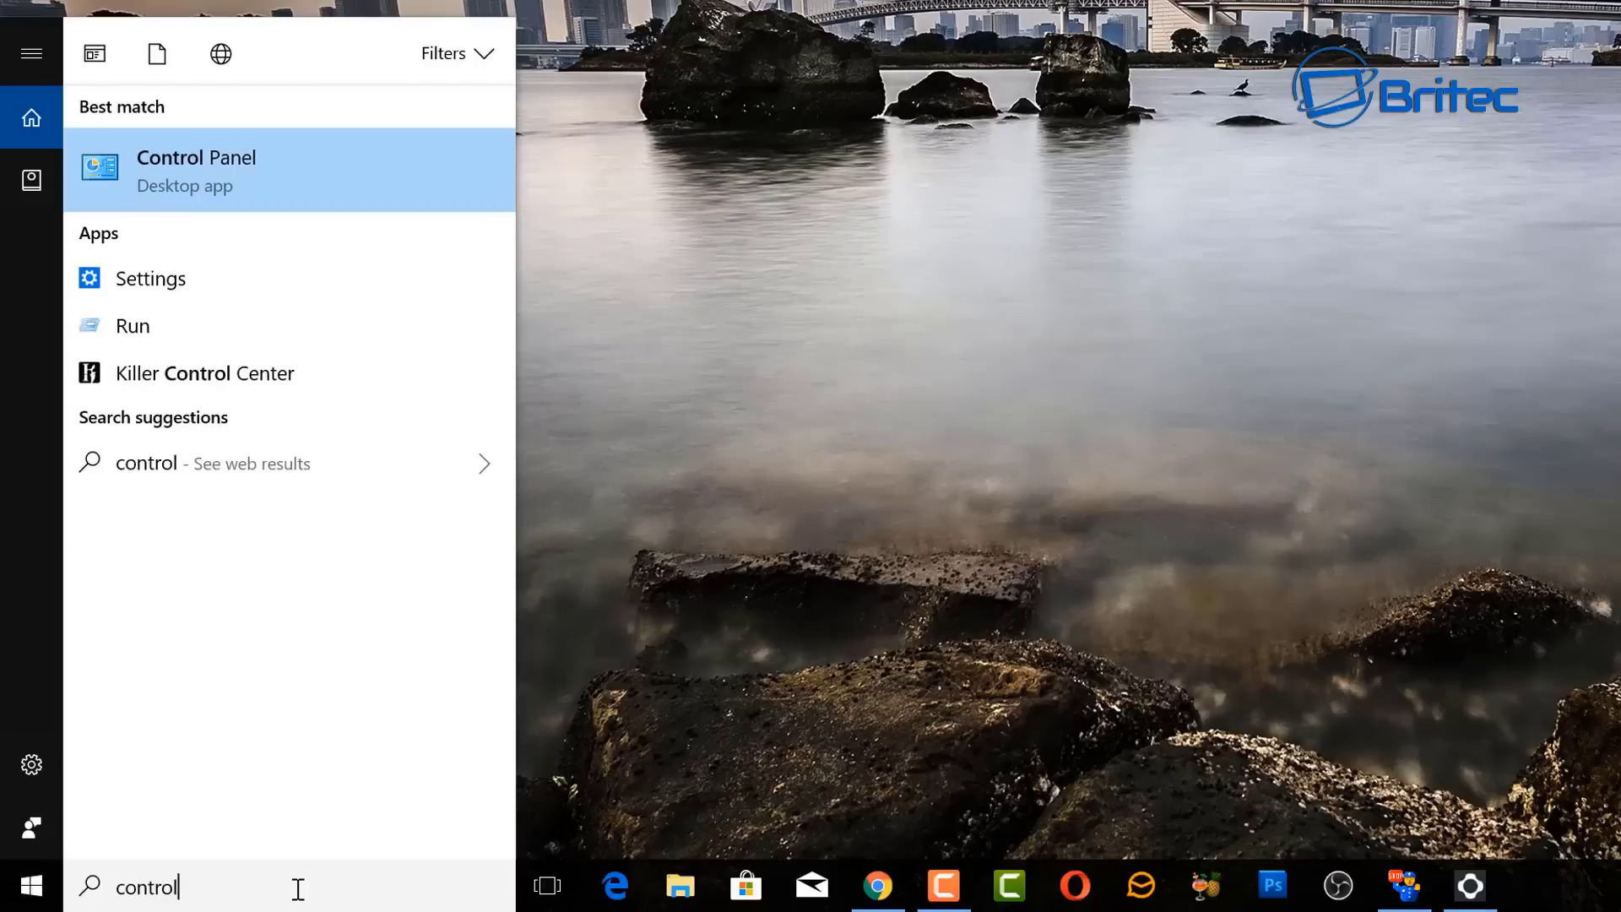
{"action": "type", "text": " panel"}
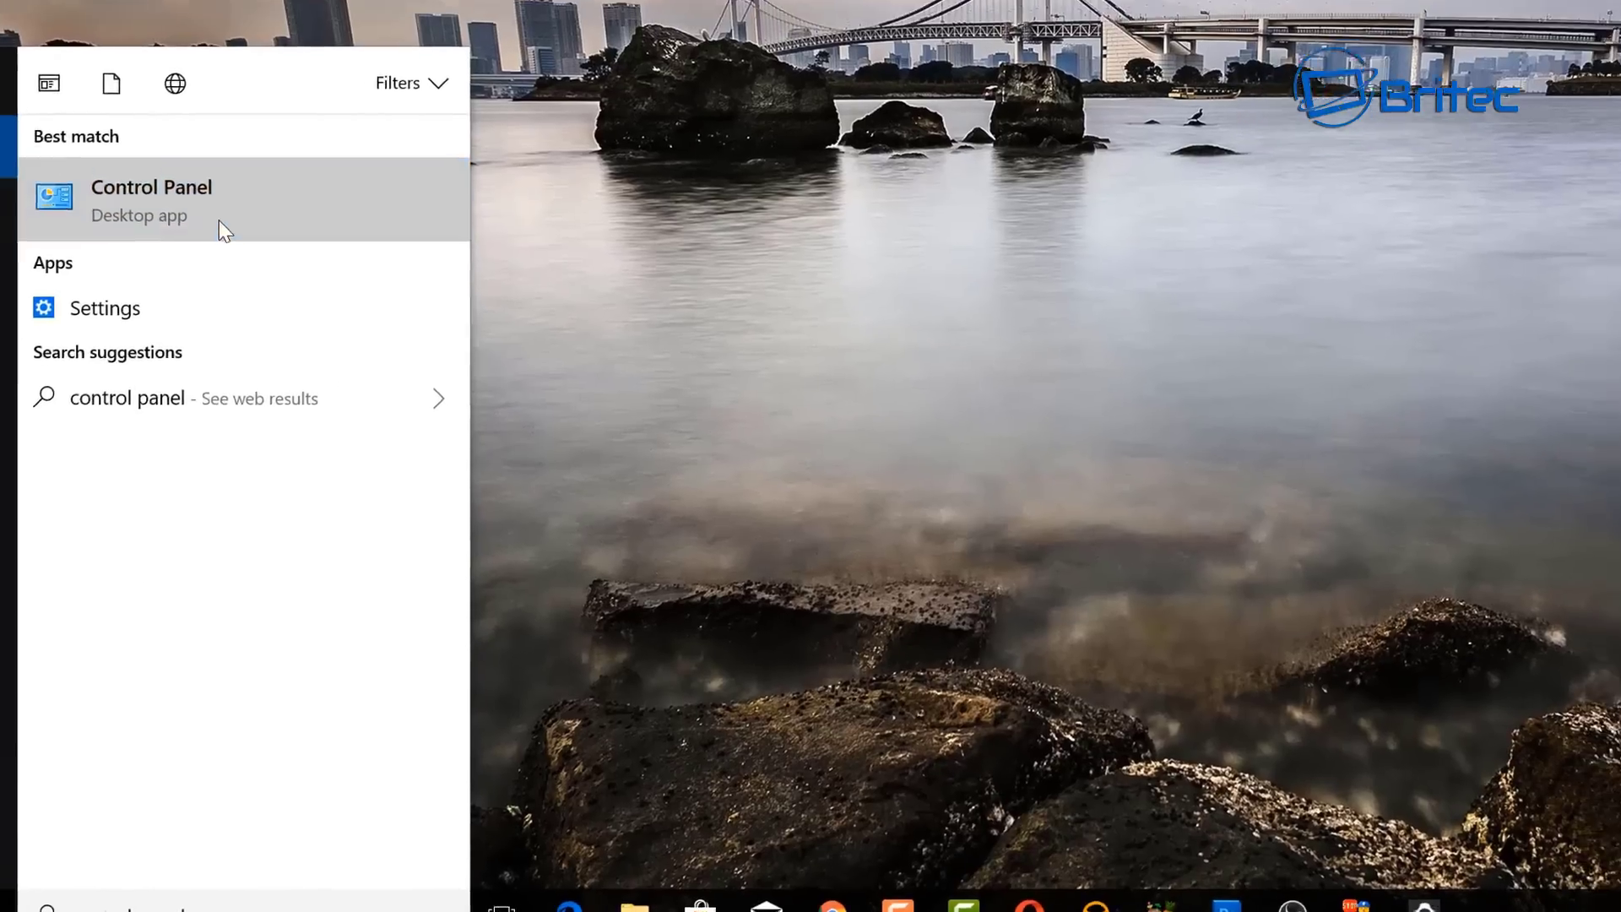
{"action": "left_click", "coordinate": [221, 203]}
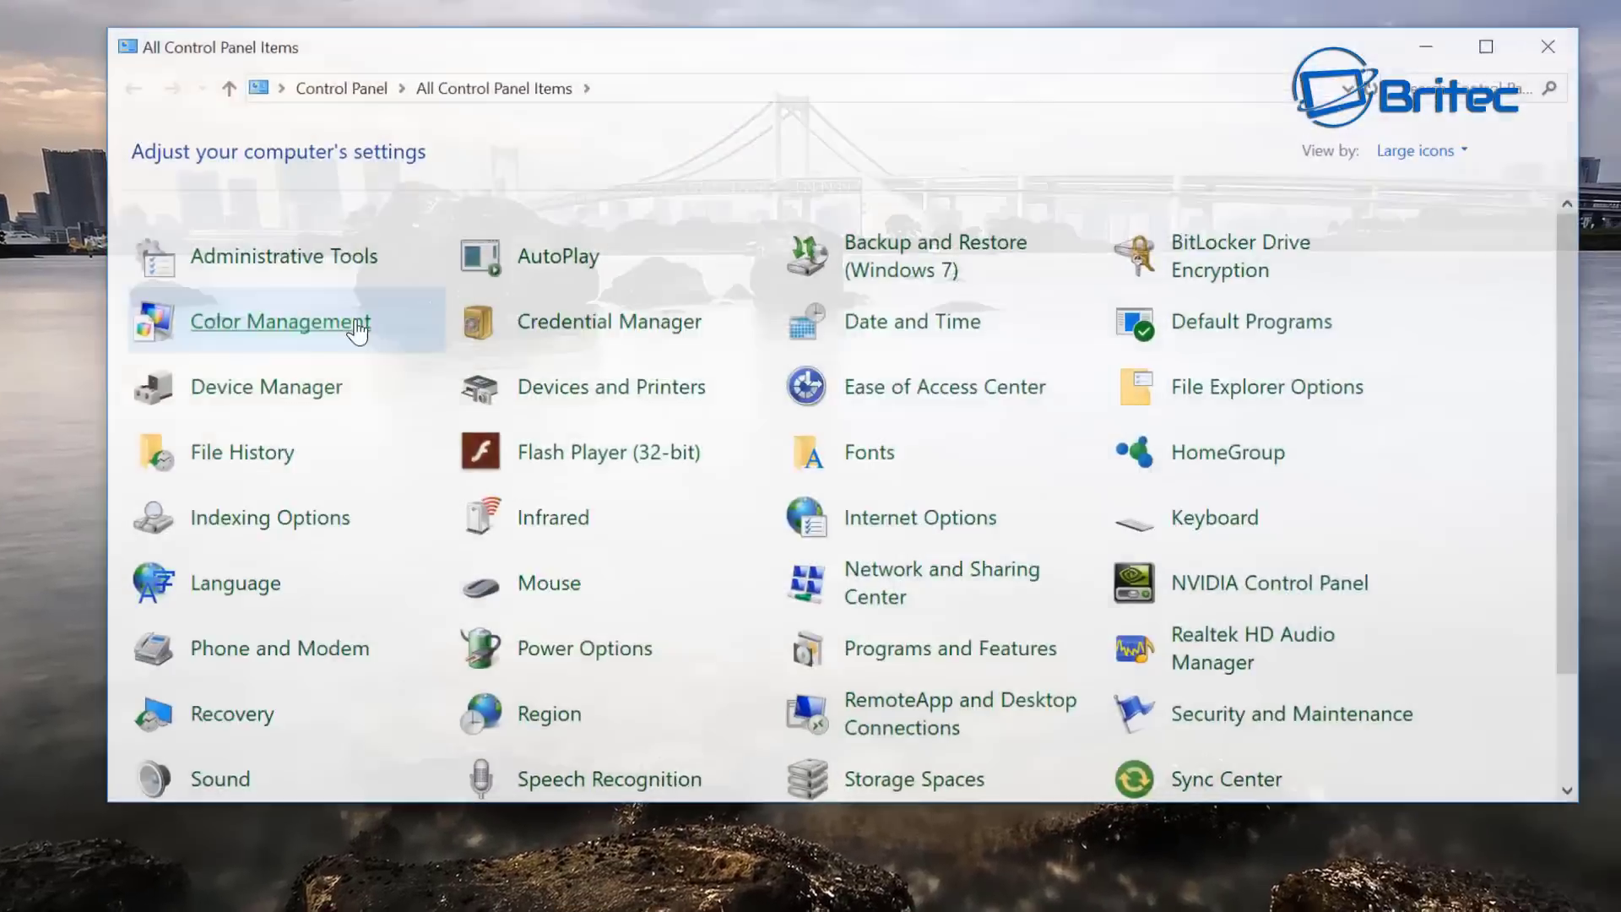
{"action": "scroll", "coordinate": [717, 580], "scroll_direction": "down", "scroll_amount": 3}
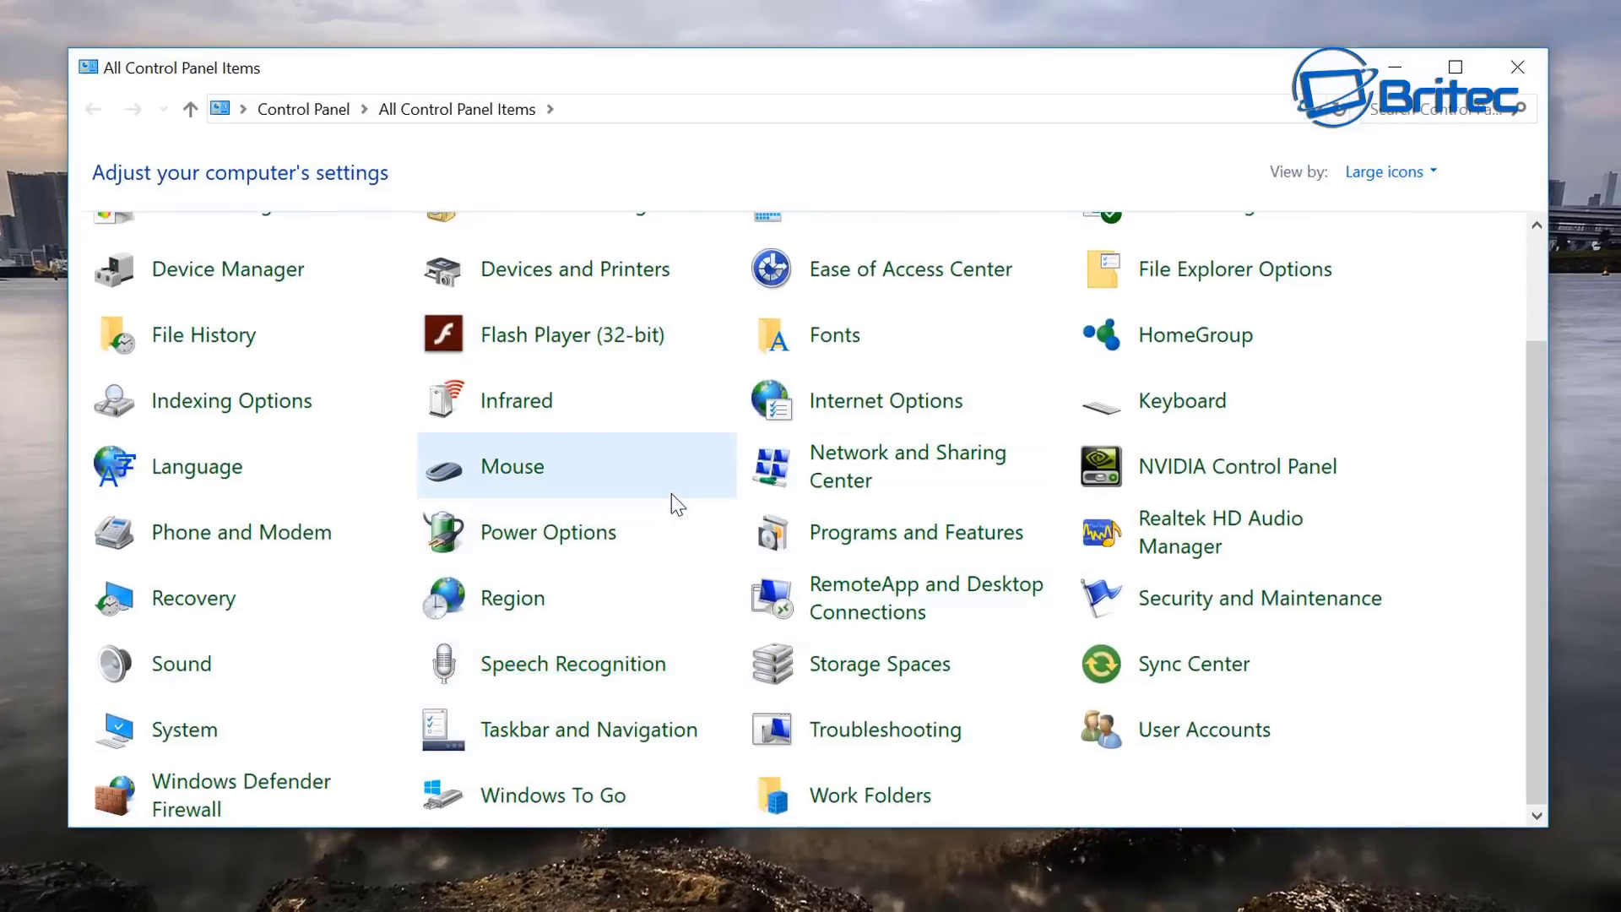
Open Programs and Features, select ZoneAlarm Pro and try Uninstall twice.
{"action": "left_click", "coordinate": [890, 545]}
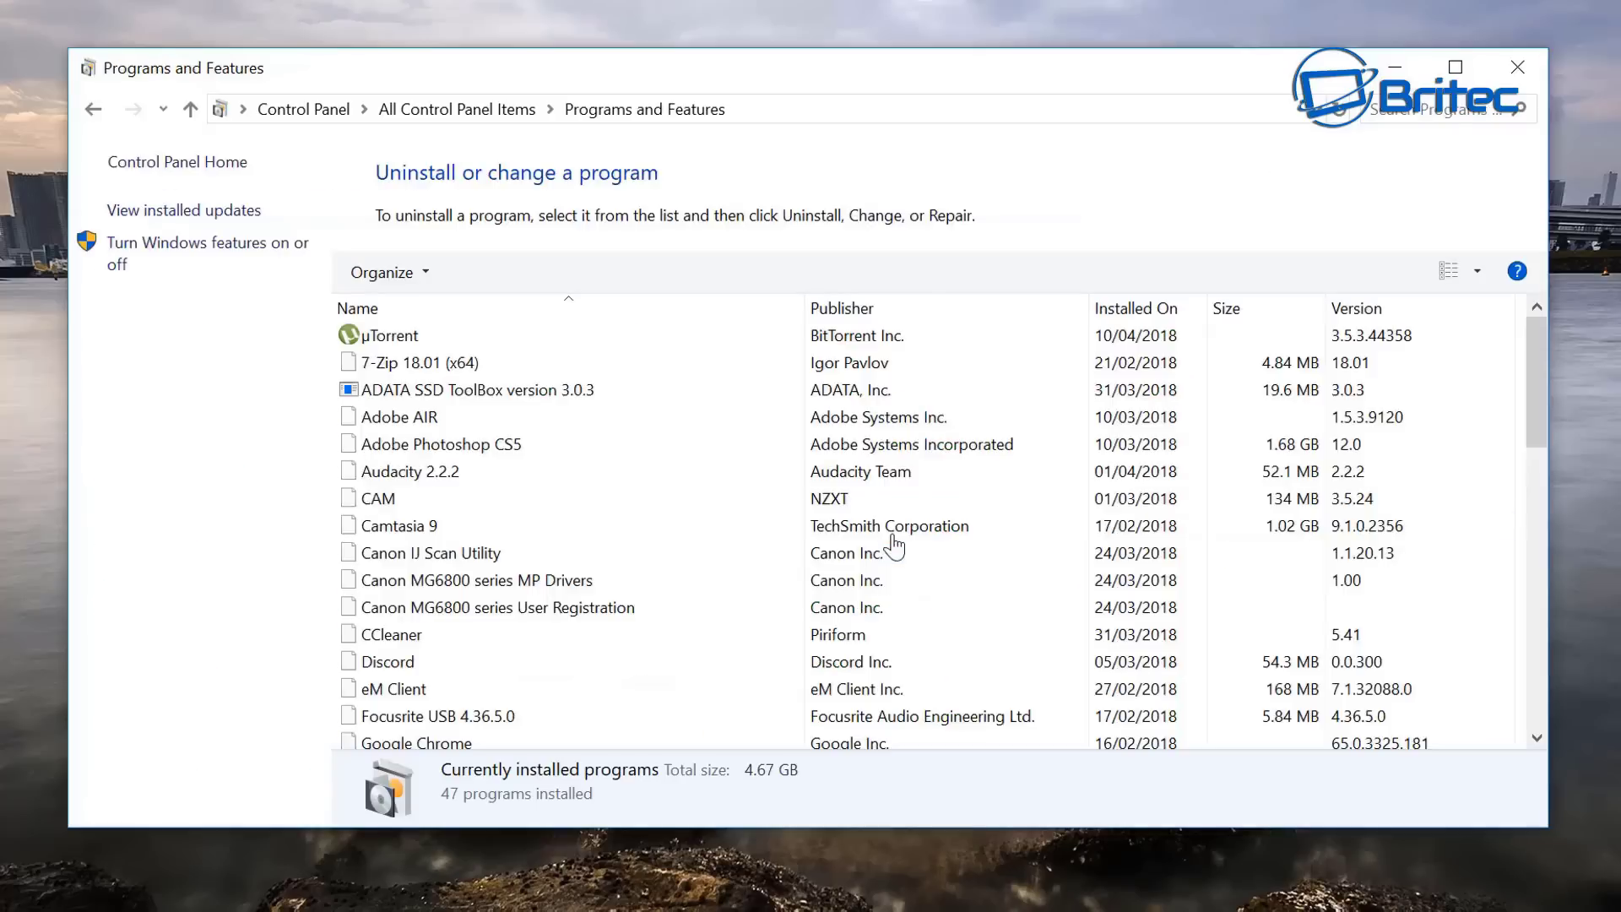
{"action": "scroll", "coordinate": [510, 626], "scroll_direction": "down", "scroll_amount": 11}
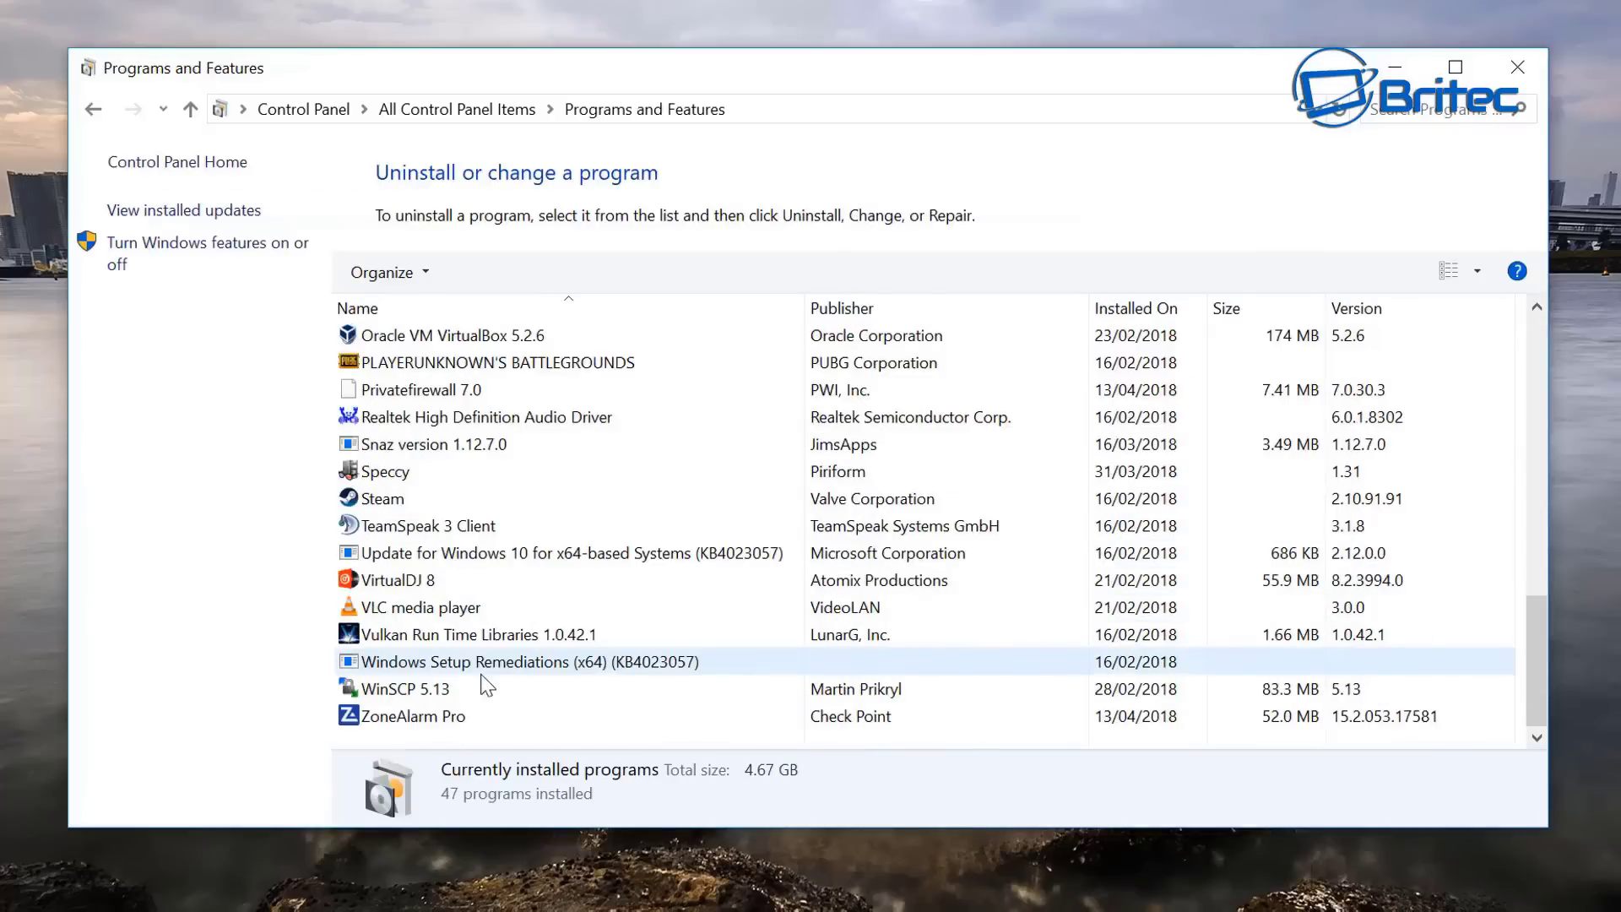
{"action": "left_click", "coordinate": [433, 725]}
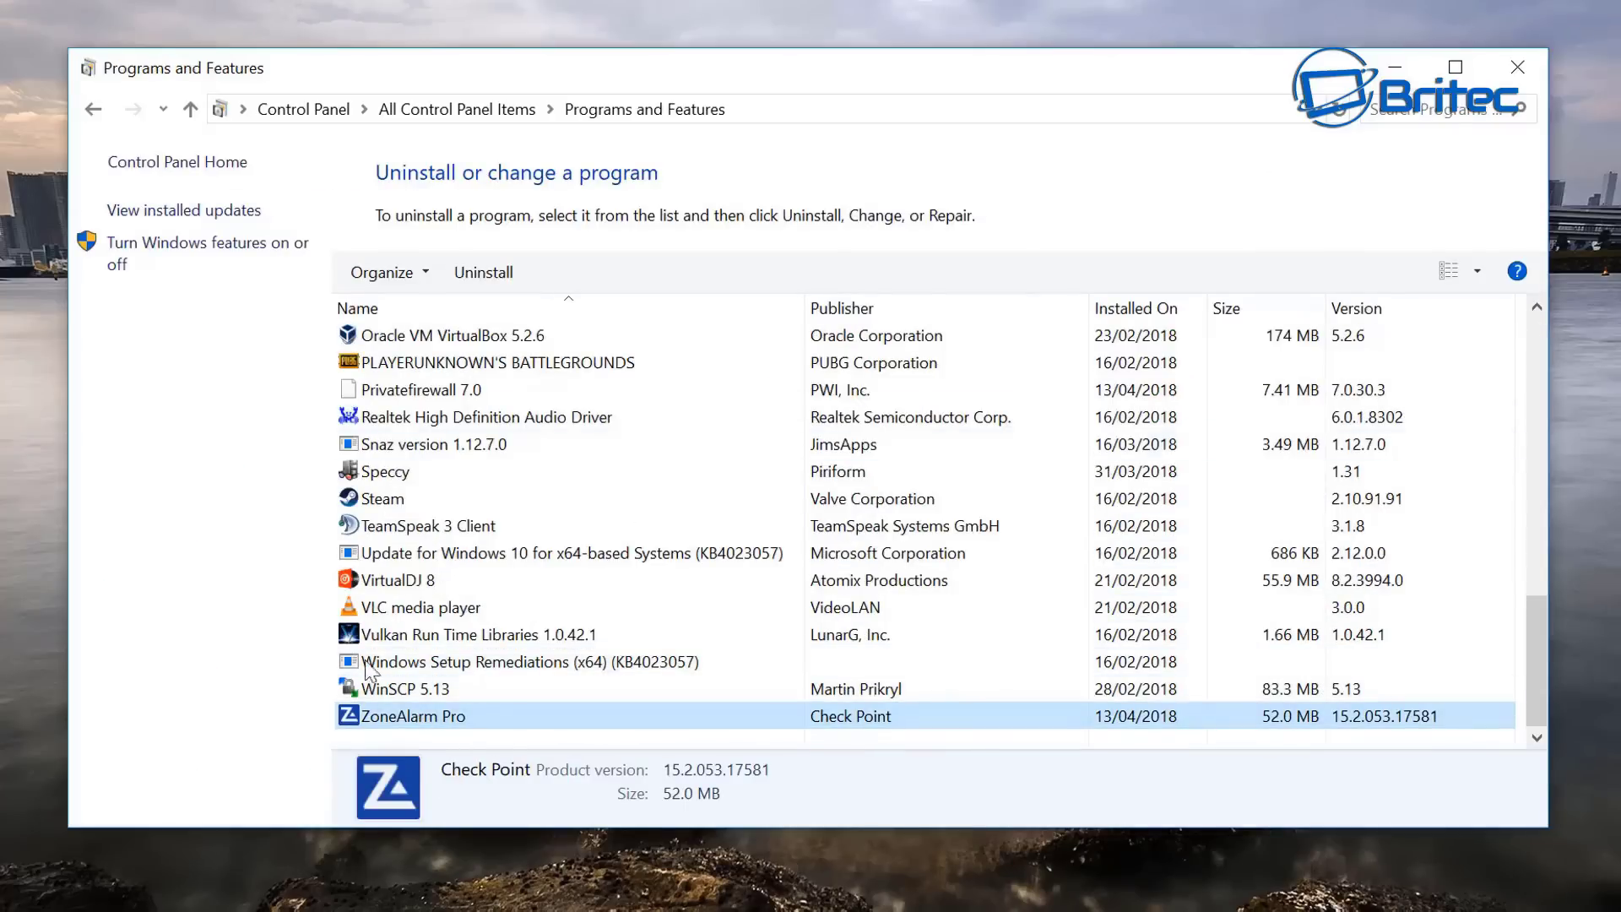
{"action": "left_click", "coordinate": [494, 275]}
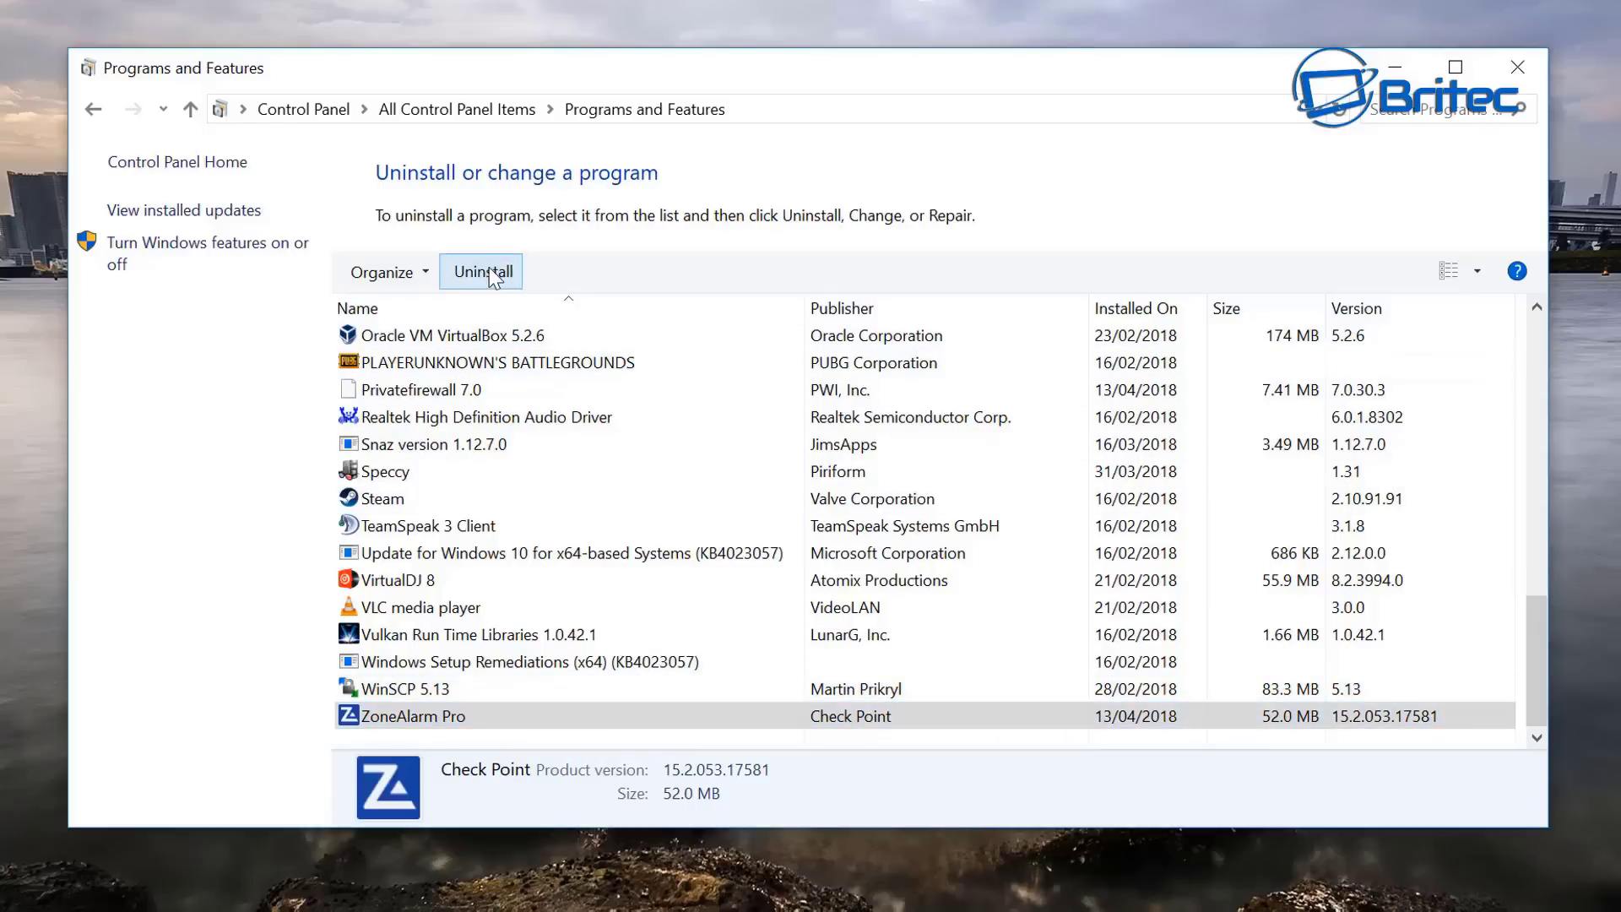
{"action": "left_click", "coordinate": [494, 274]}
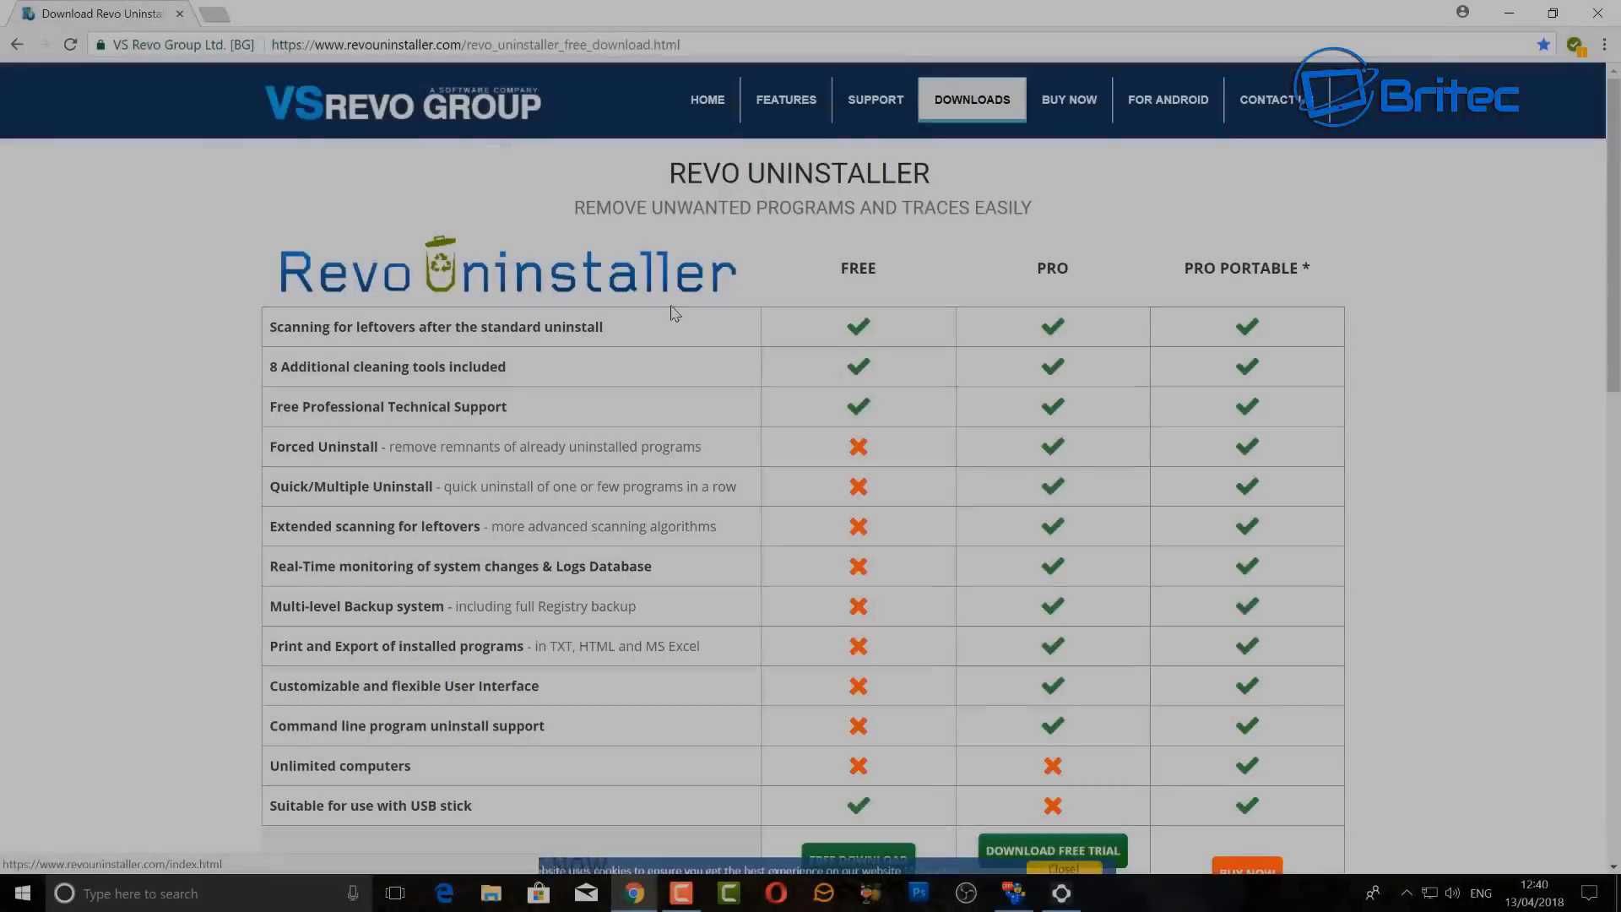
Download Revo Uninstaller's FREE PORTABLE edition and open RevoUninstaller_Portable.zip.
{"action": "scroll", "coordinate": [825, 535], "scroll_direction": "down", "scroll_amount": 3}
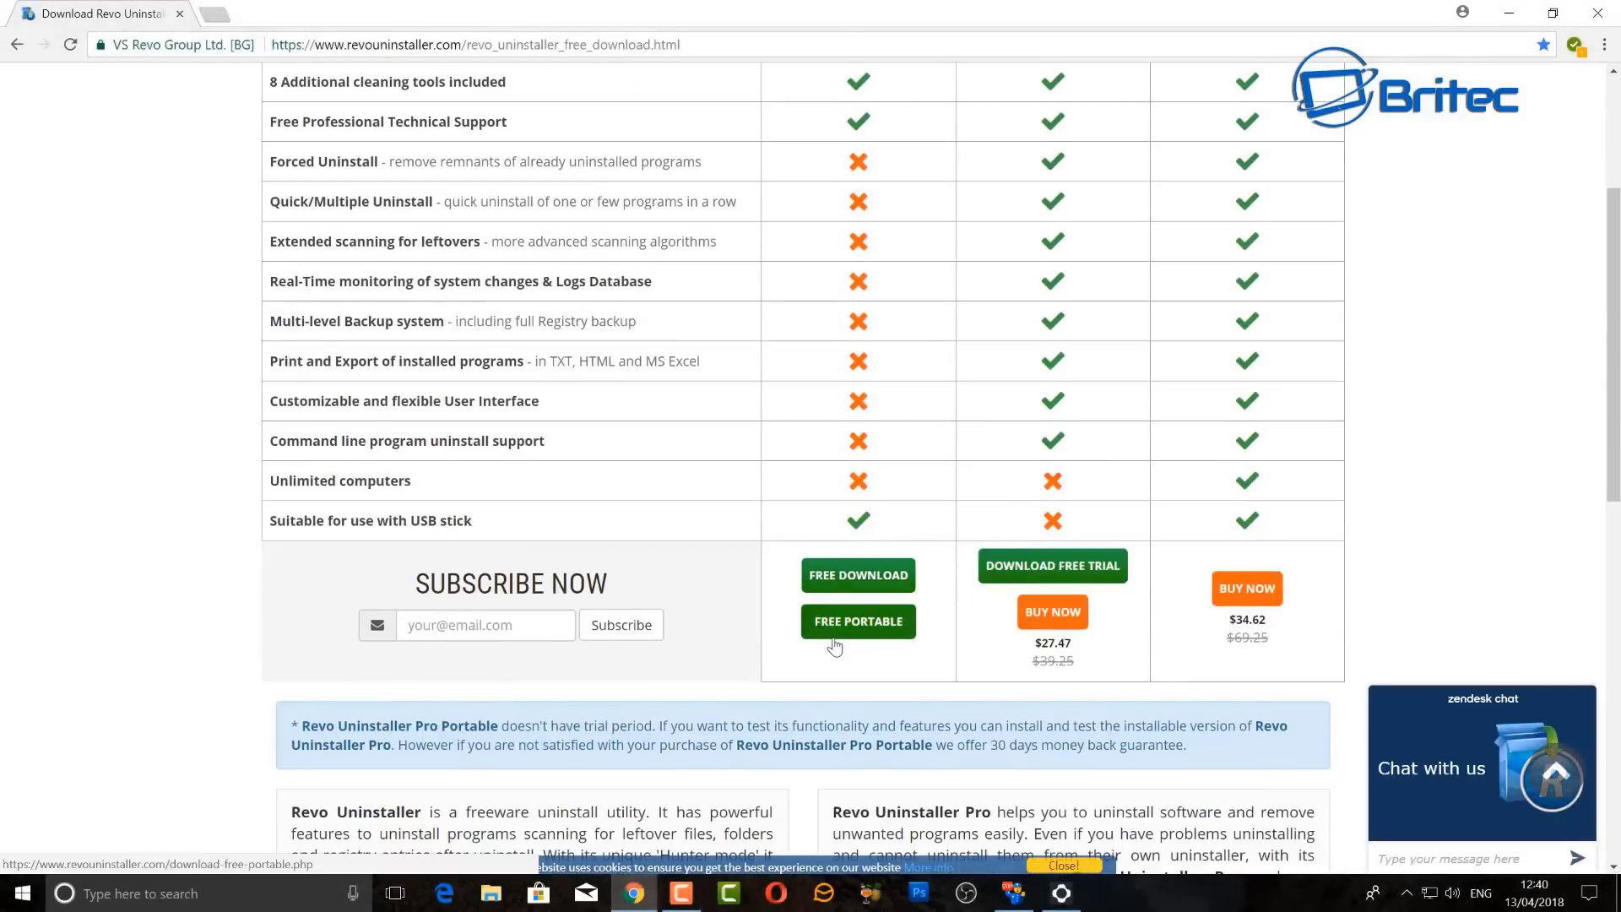
{"action": "left_click", "coordinate": [848, 605]}
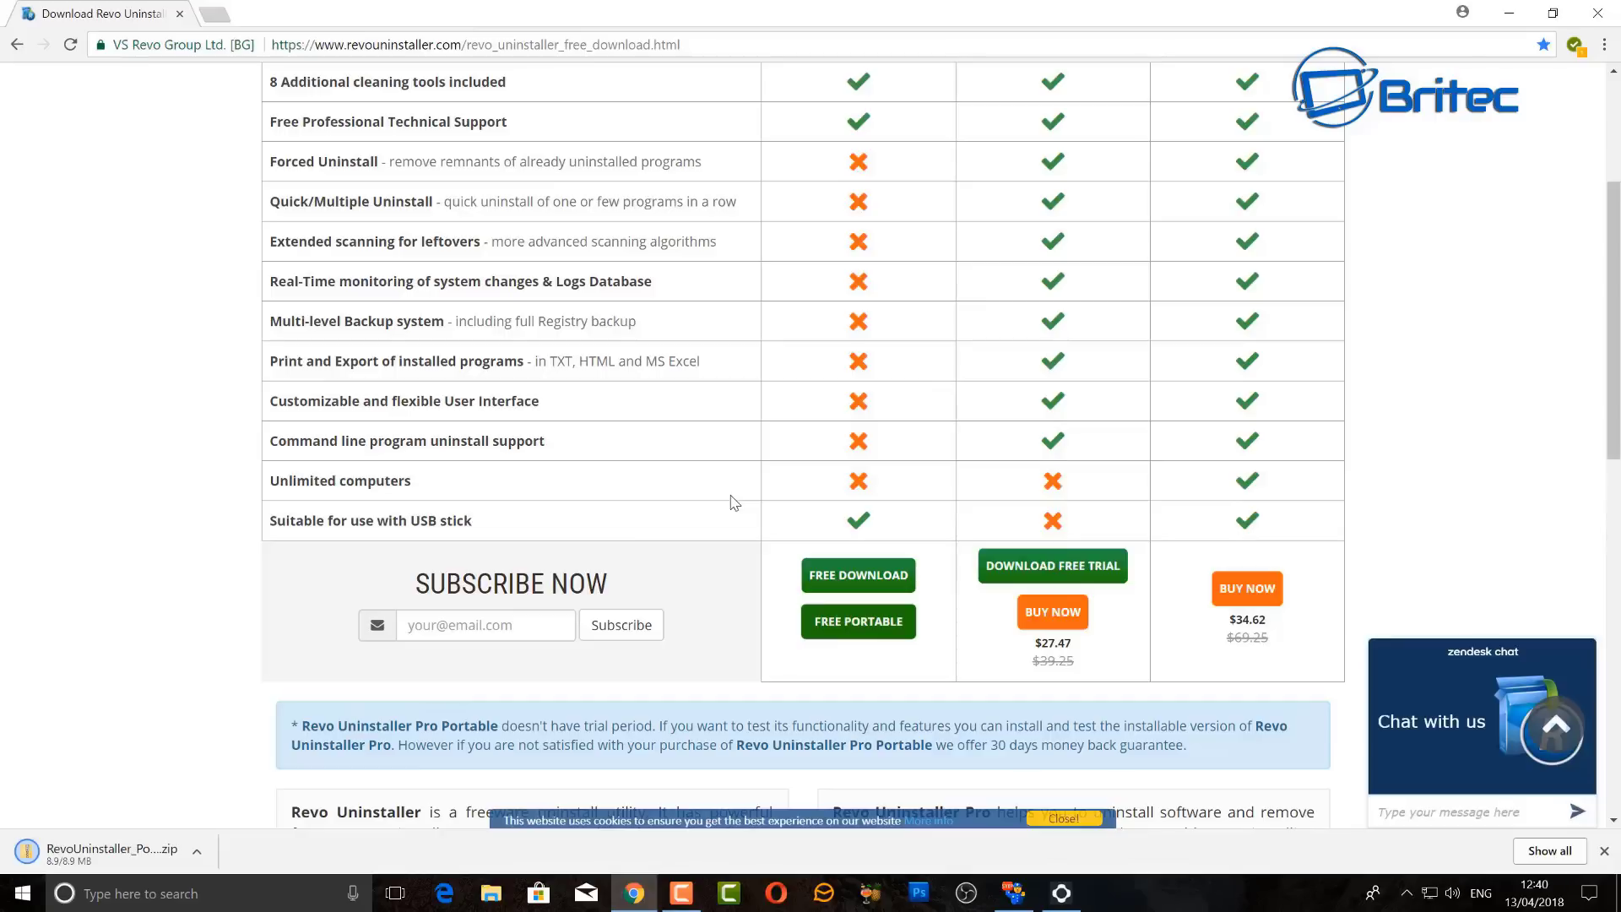
{"action": "left_click", "coordinate": [106, 857]}
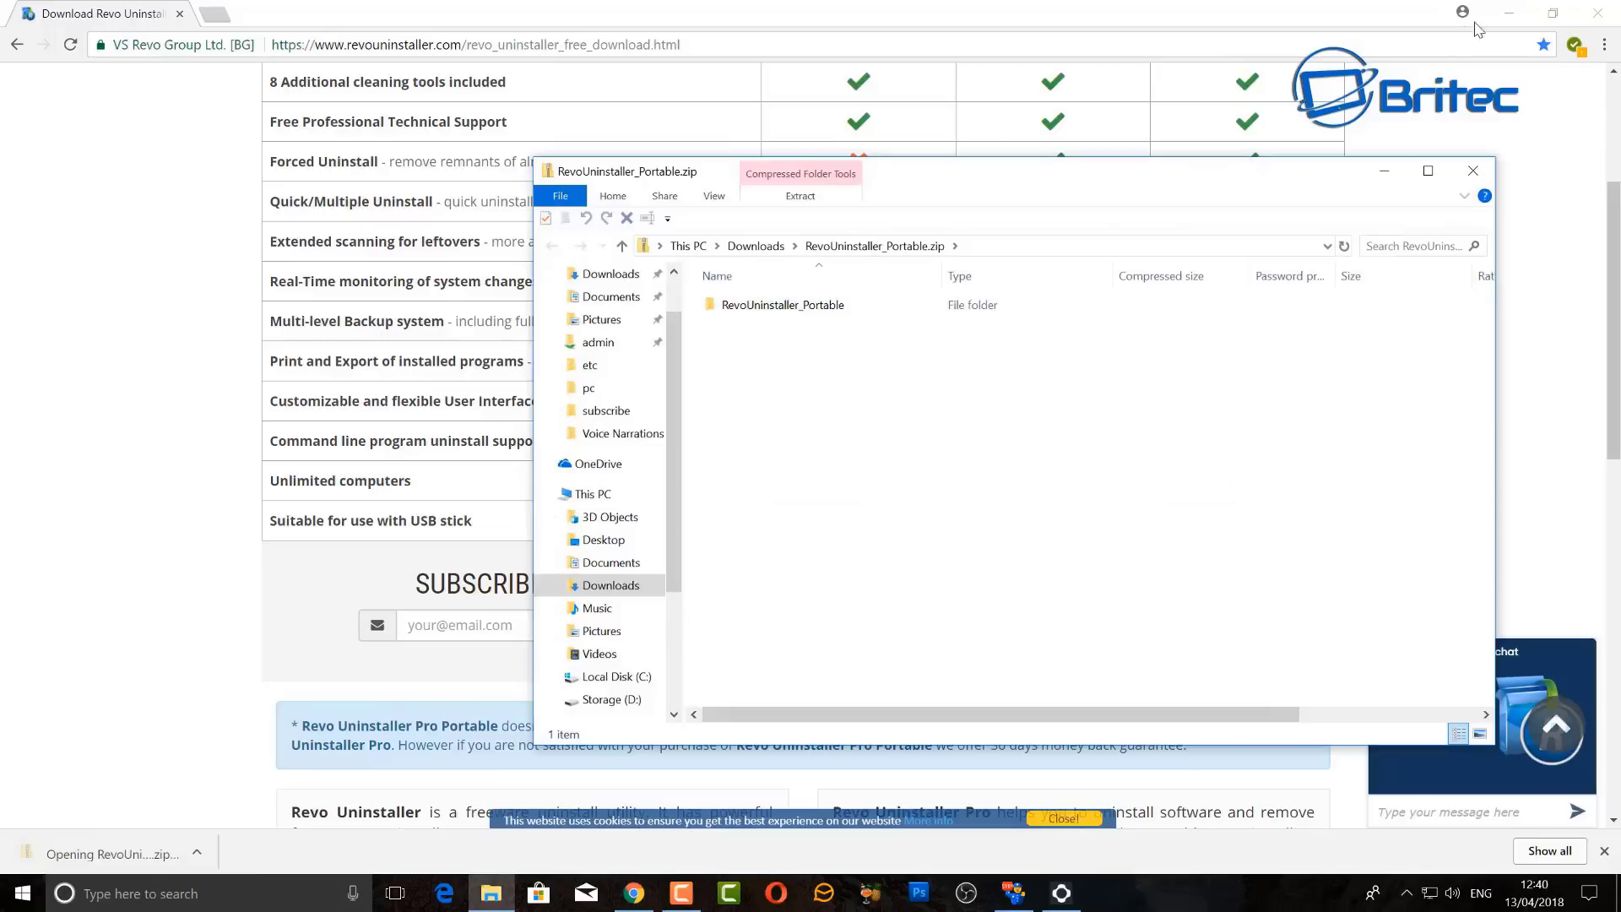
Launch RevoUPort.exe from the RevoUninstaller_Portable folder and accept the license agreement.
{"action": "double_click", "coordinate": [760, 304]}
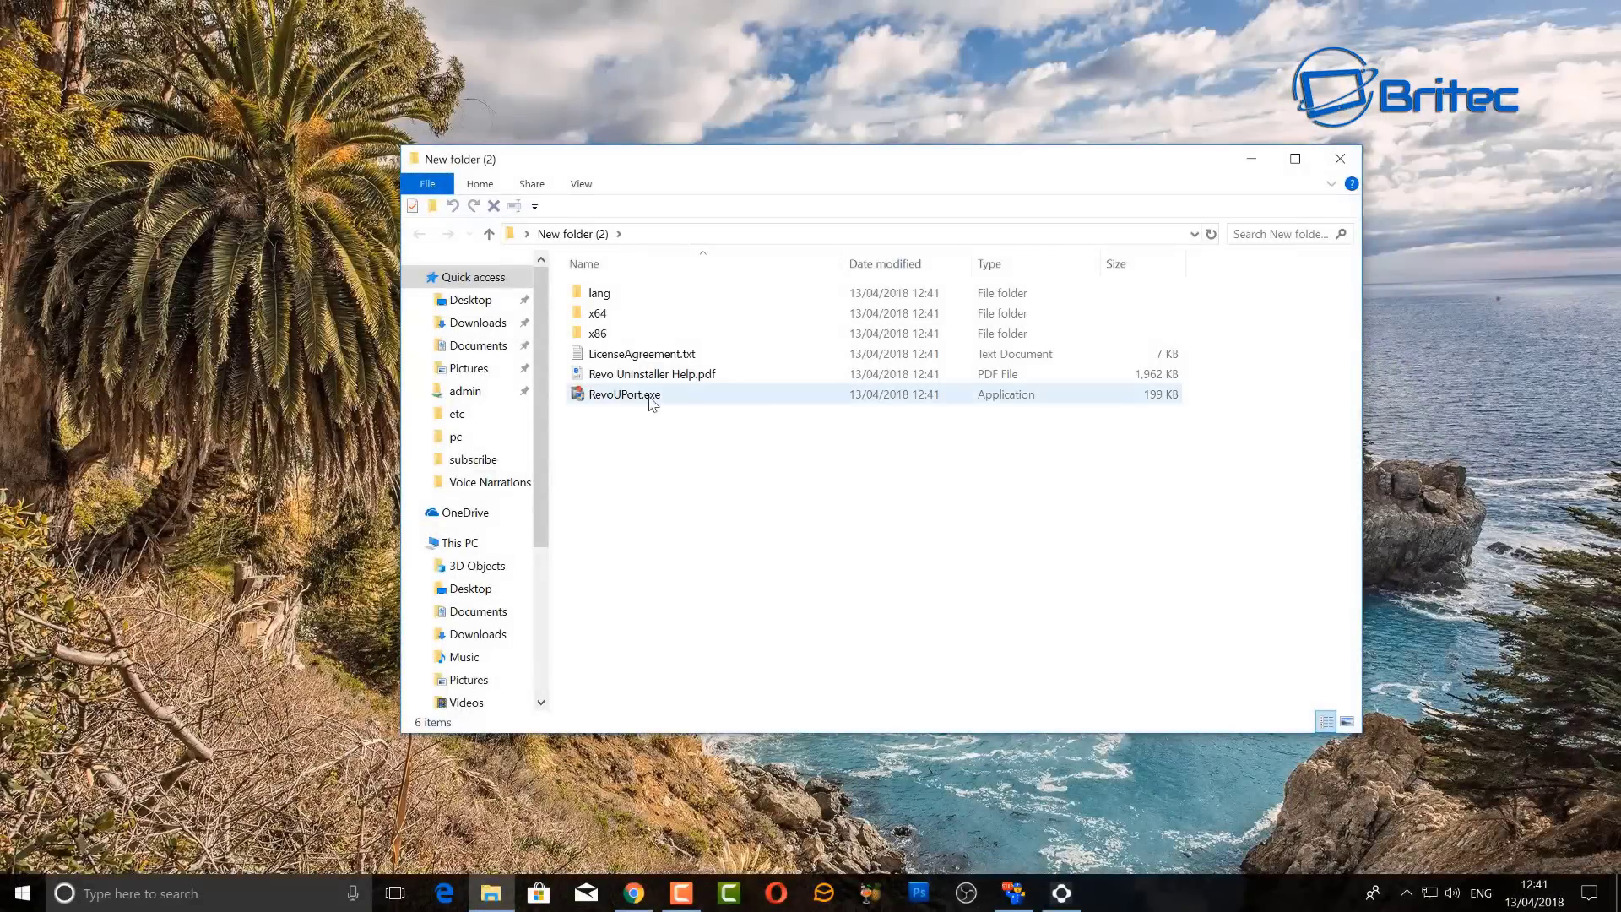
{"action": "left_click", "coordinate": [652, 402]}
{"action": "double_click", "coordinate": [652, 403]}
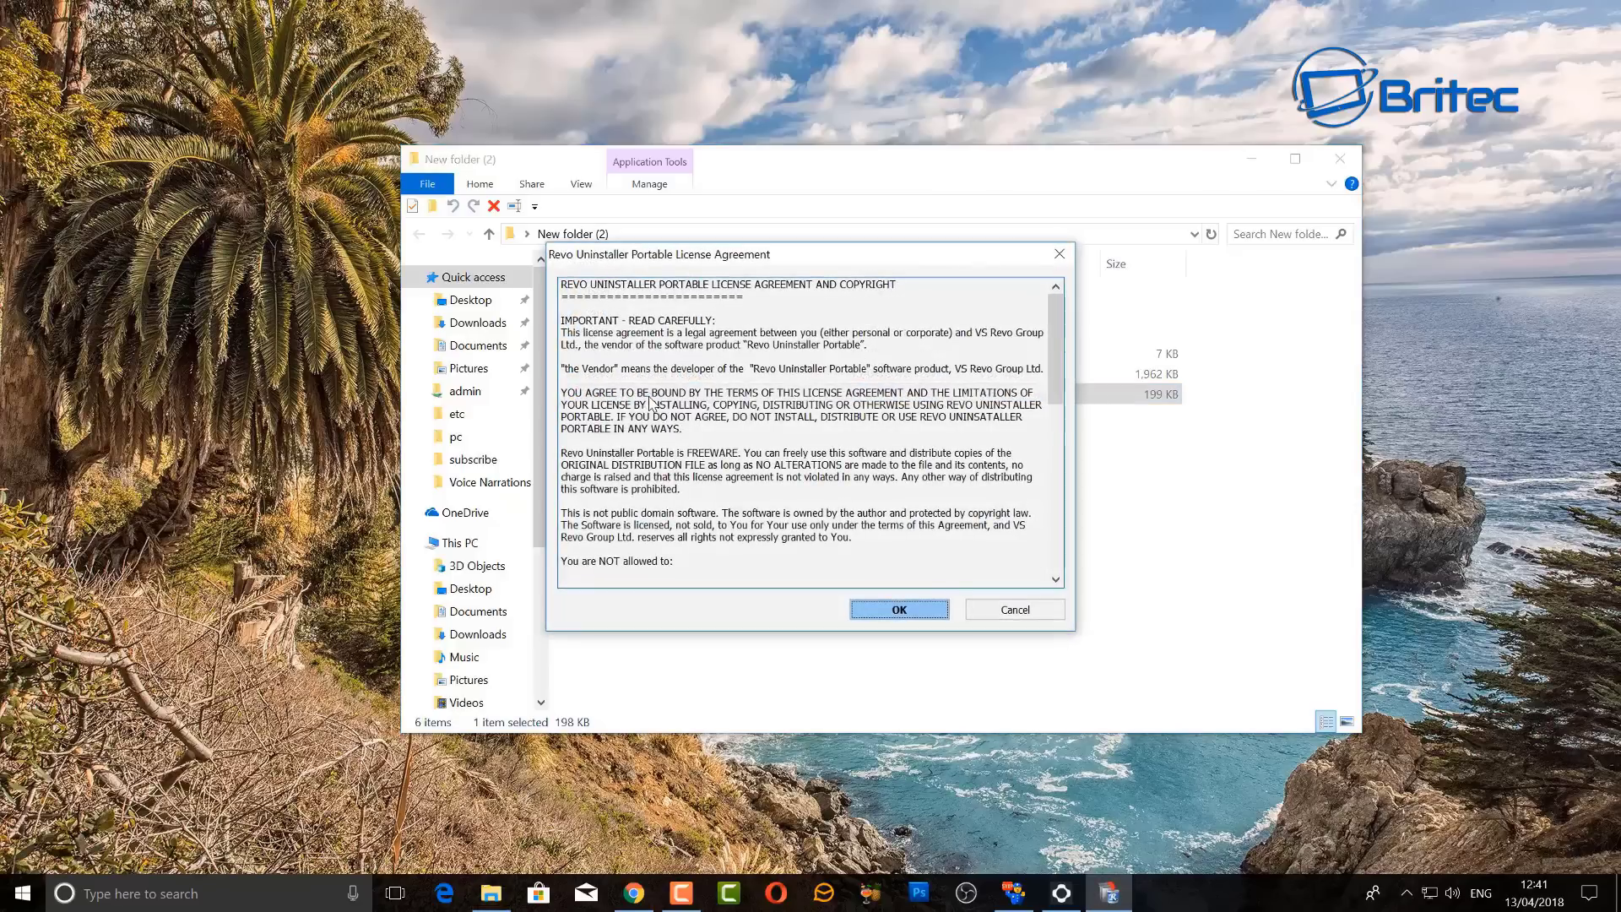
{"action": "left_click", "coordinate": [899, 609]}
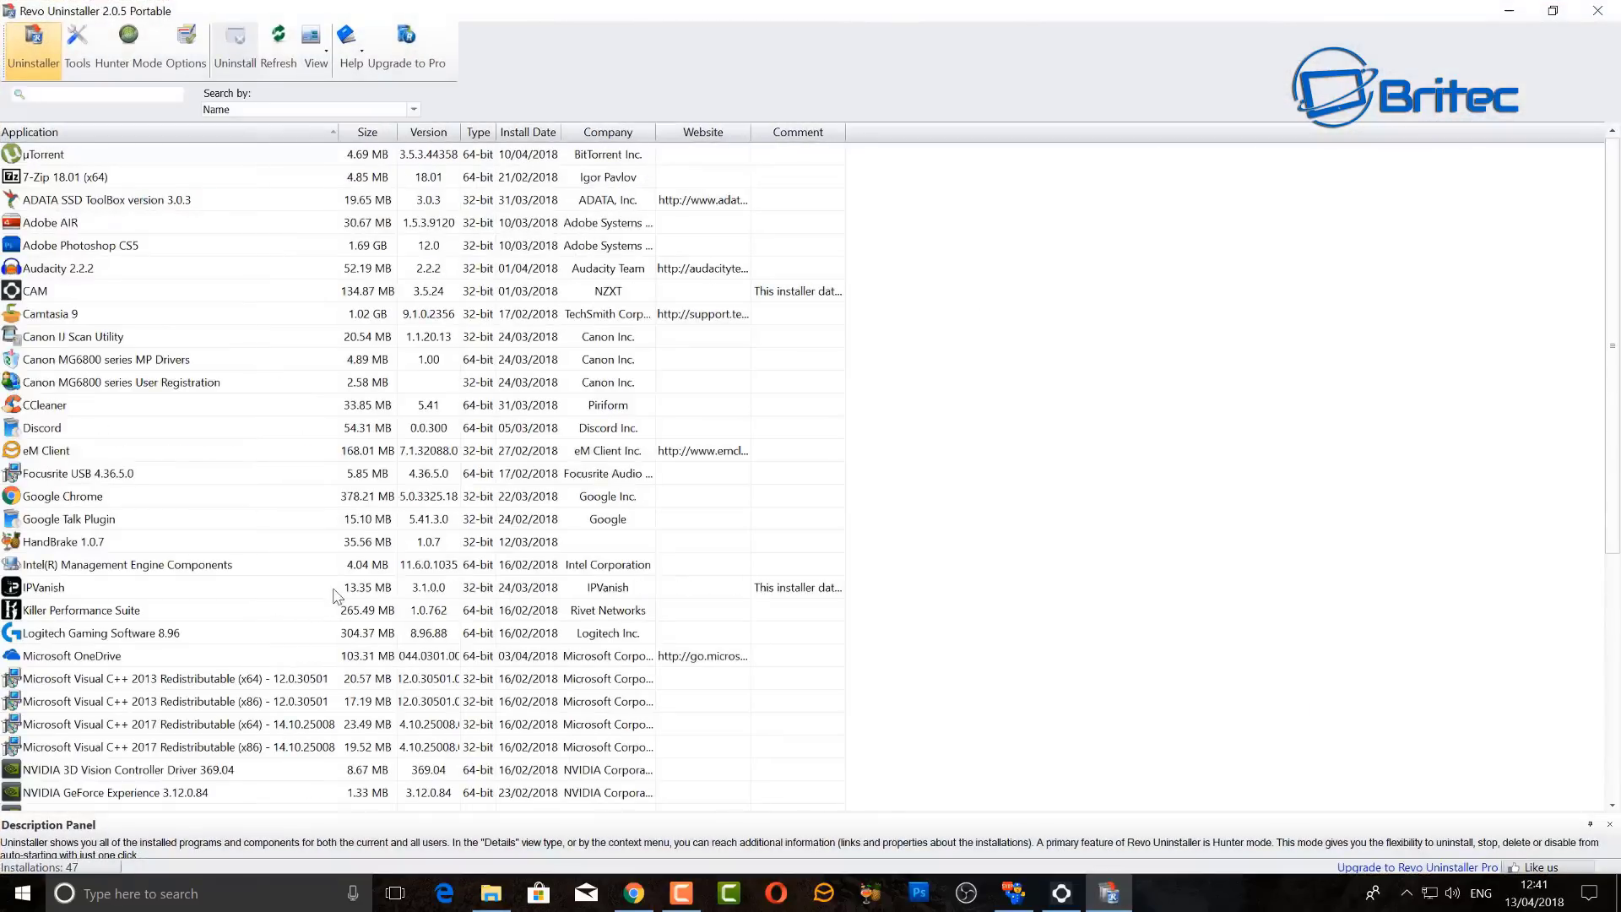
Select ZoneAlarm Pro in Revo's program list and start its uninstall.
{"action": "scroll", "coordinate": [336, 595], "scroll_direction": "down", "scroll_amount": 6}
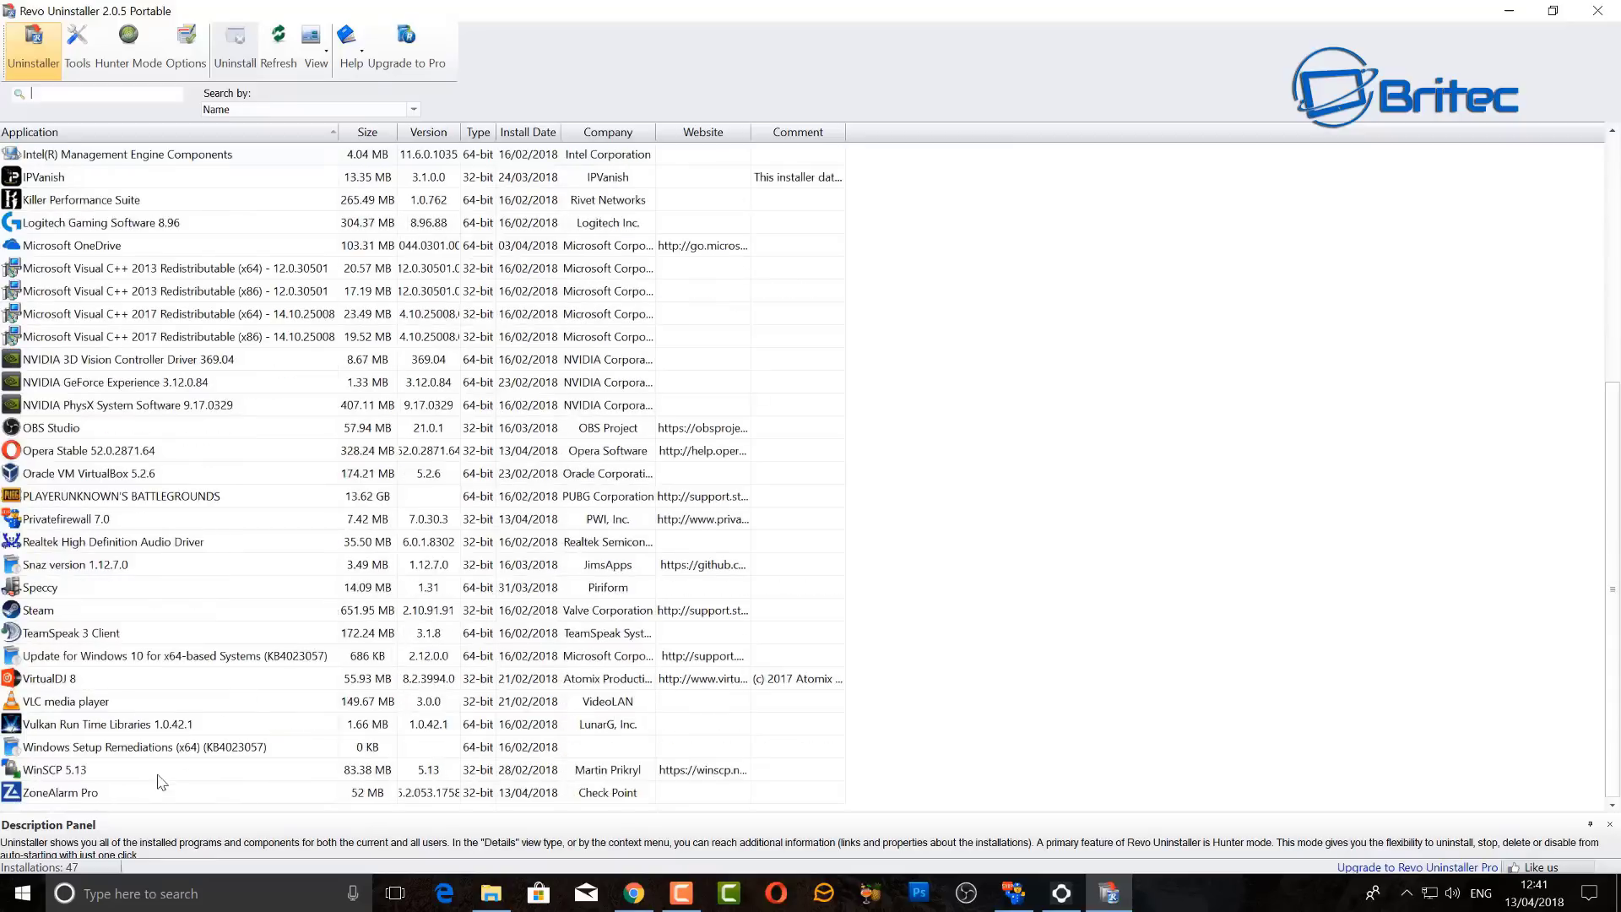
{"action": "left_click", "coordinate": [154, 794]}
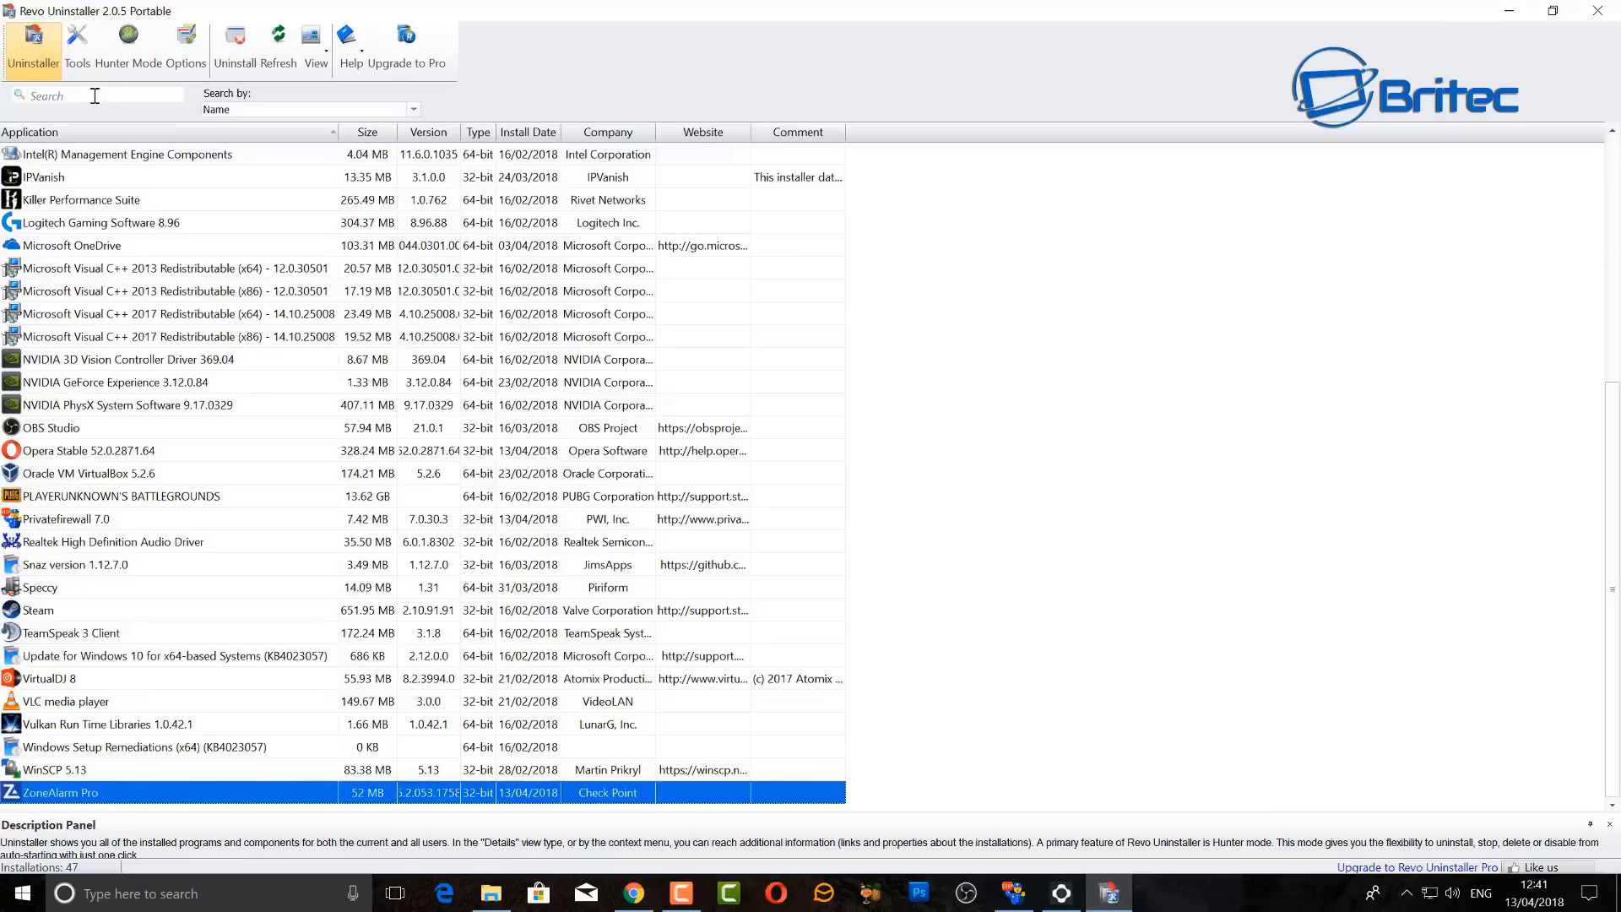
{"action": "left_click", "coordinate": [235, 46]}
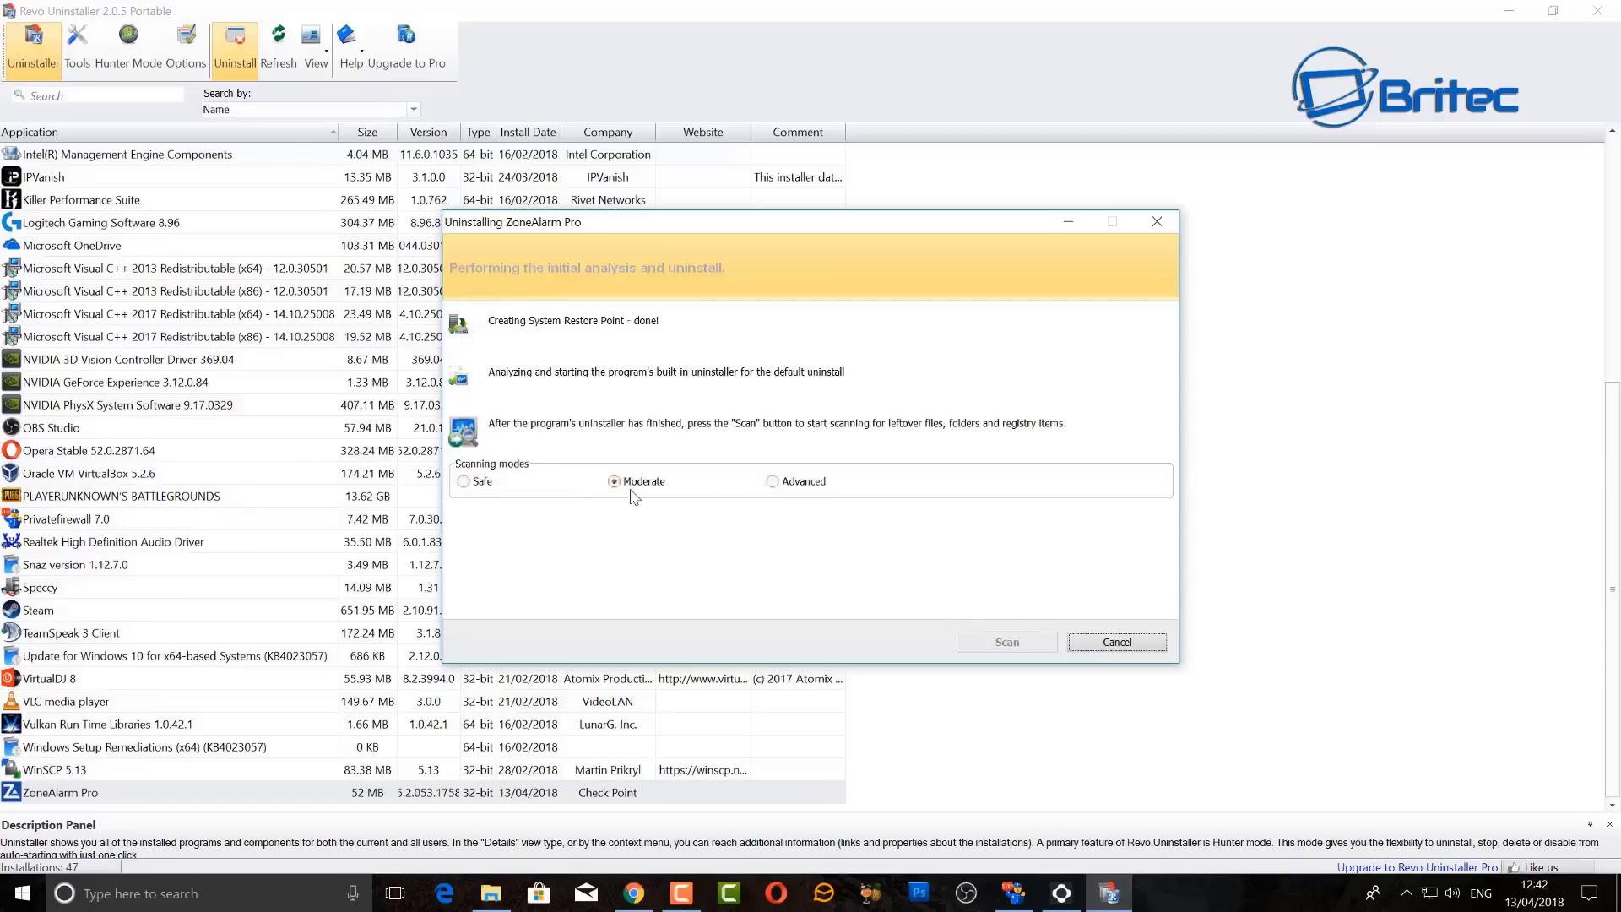
Try the Advanced and Safe scanning modes, leaving Moderate selected.
{"action": "left_click", "coordinate": [774, 483]}
{"action": "left_click", "coordinate": [614, 483]}
{"action": "left_click", "coordinate": [475, 487]}
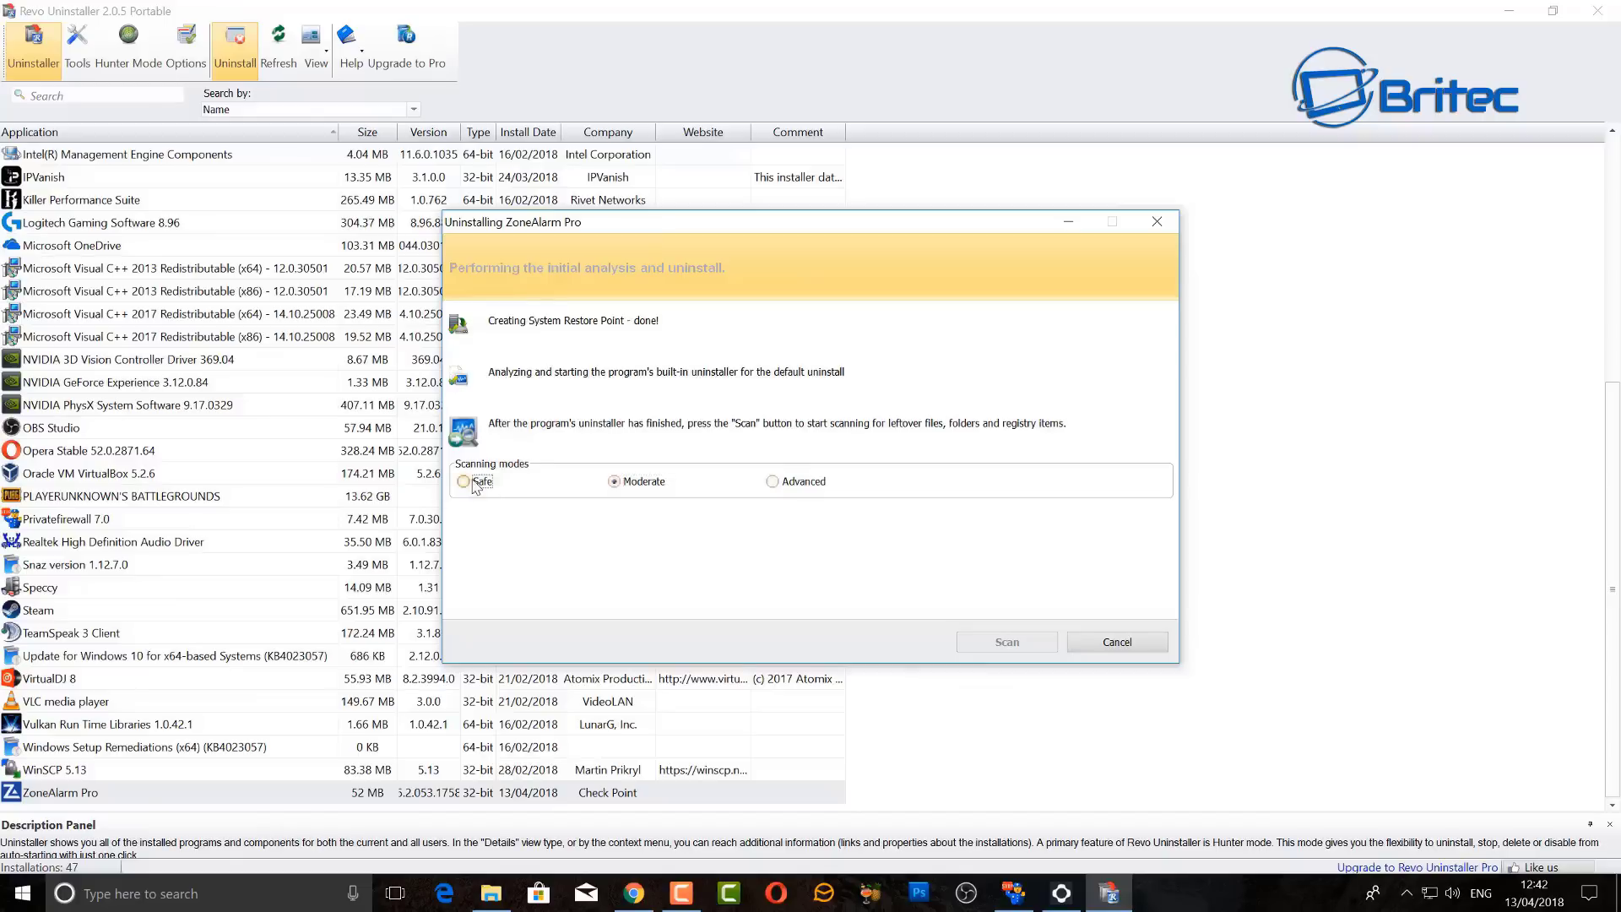
{"action": "left_click", "coordinate": [773, 485]}
{"action": "left_click", "coordinate": [479, 488]}
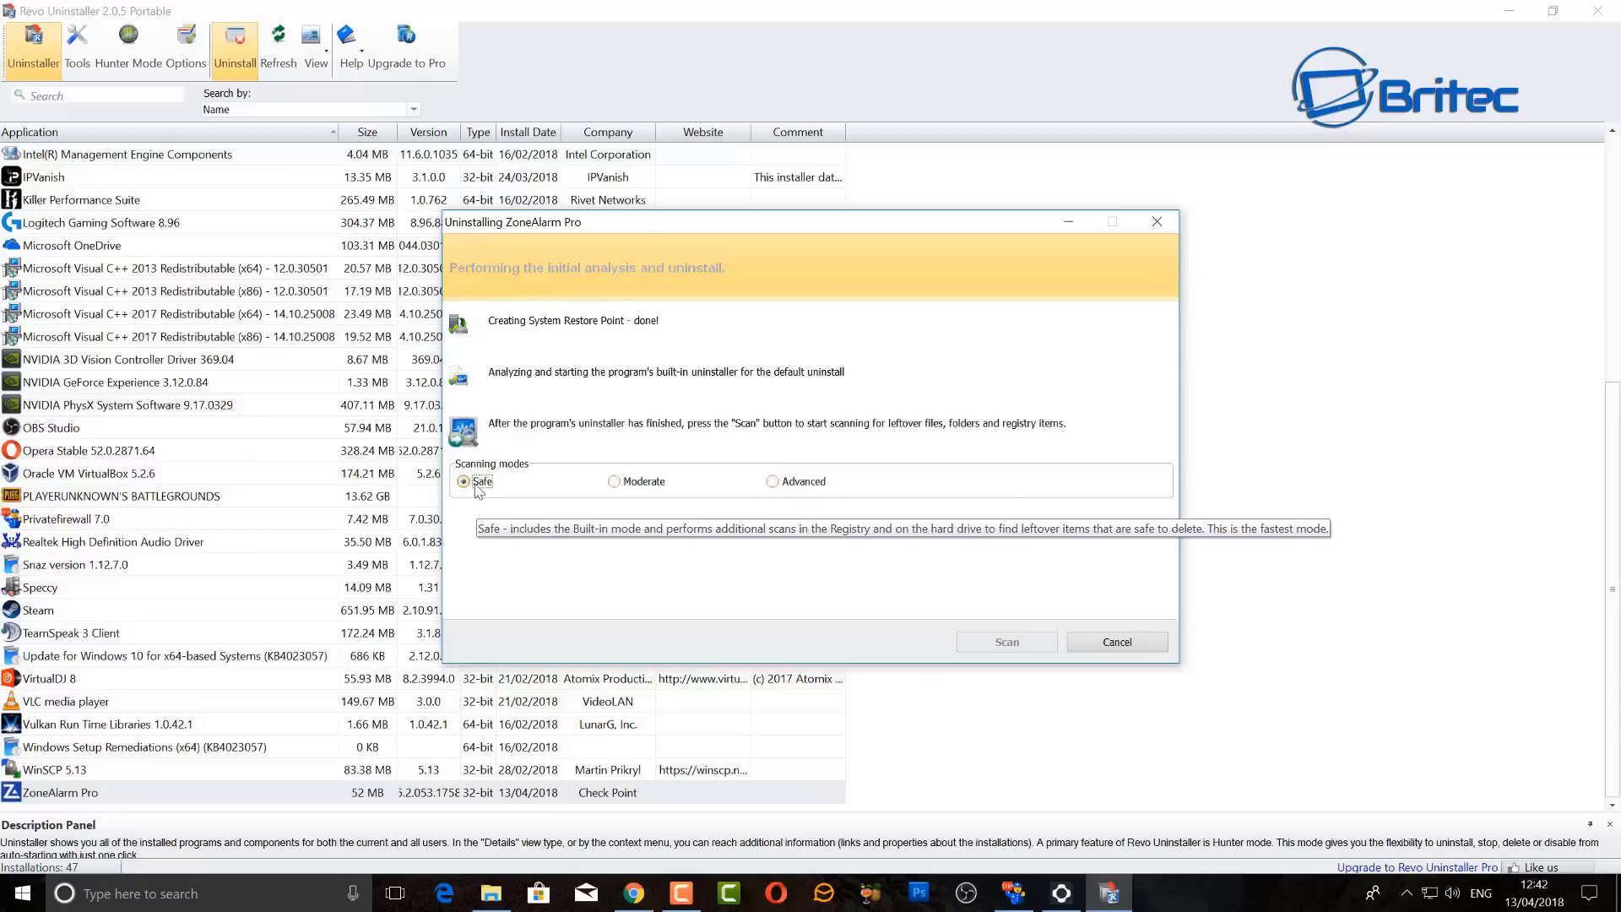
{"action": "left_click", "coordinate": [614, 484]}
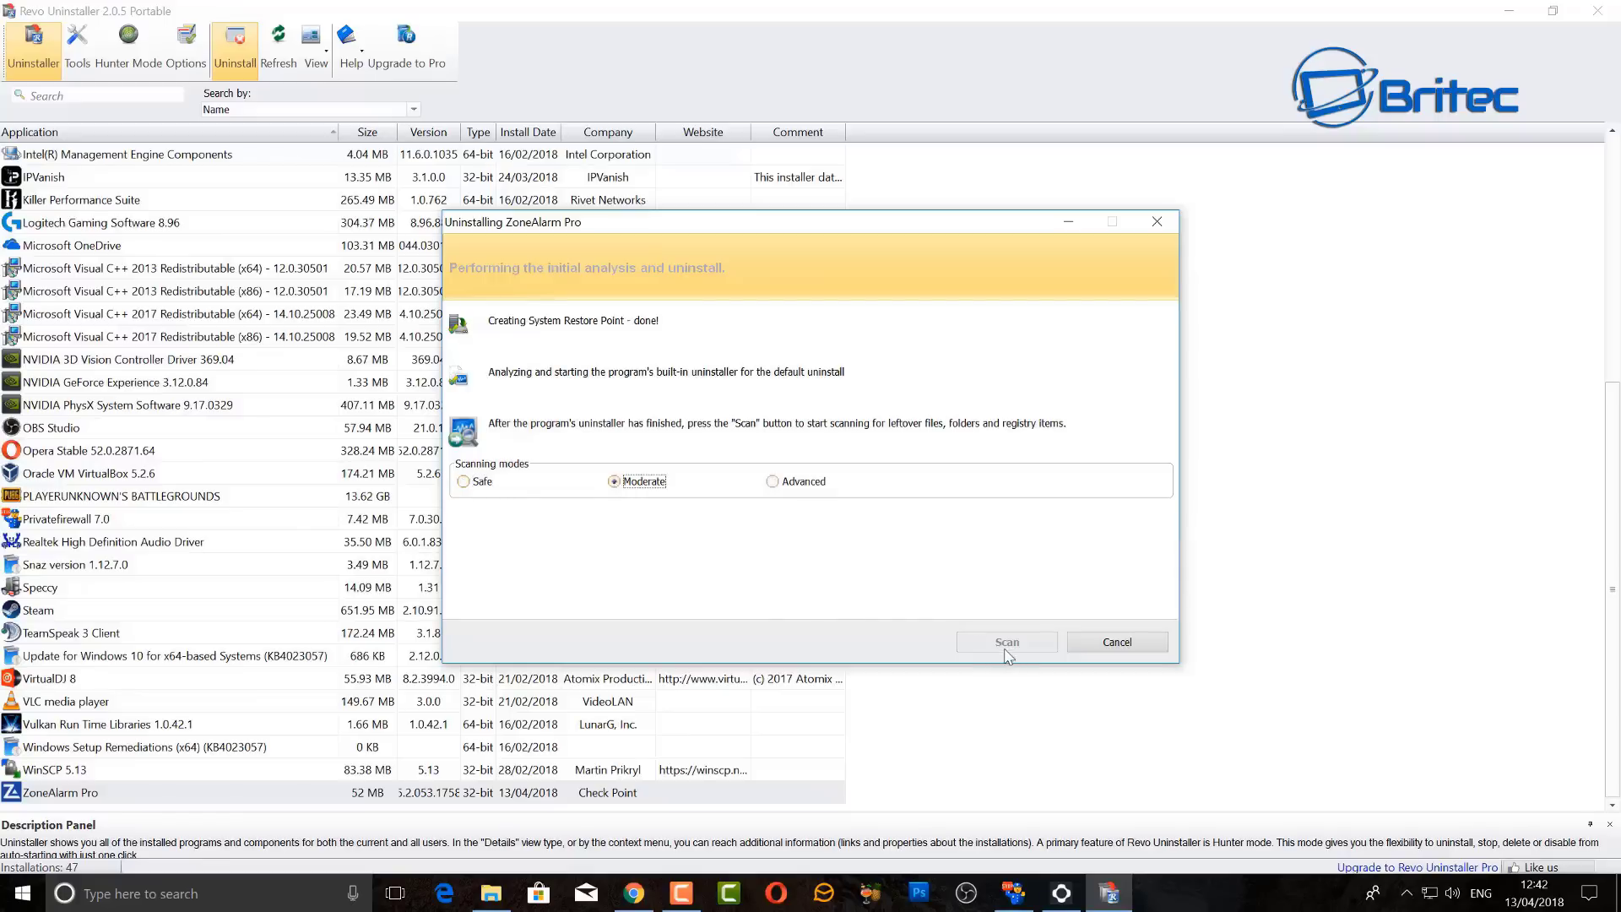
Shut down ZoneAlarm from its system tray icon and confirm with Yes.
{"action": "left_click", "coordinate": [1406, 894]}
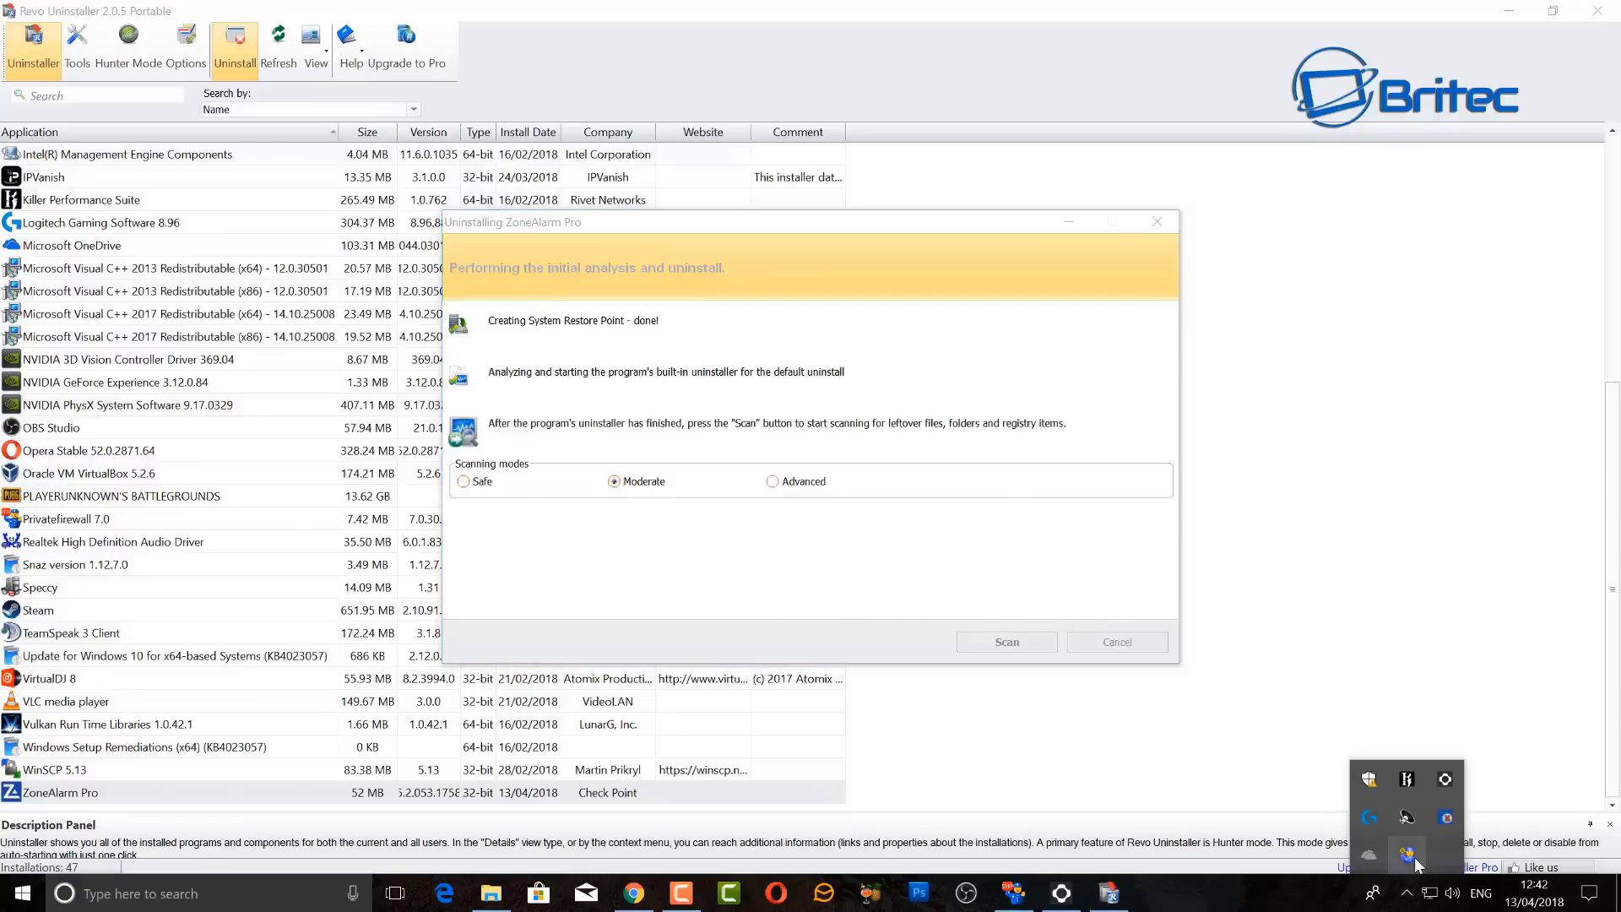
{"action": "right_click", "coordinate": [1453, 815]}
{"action": "left_click", "coordinate": [1448, 820]}
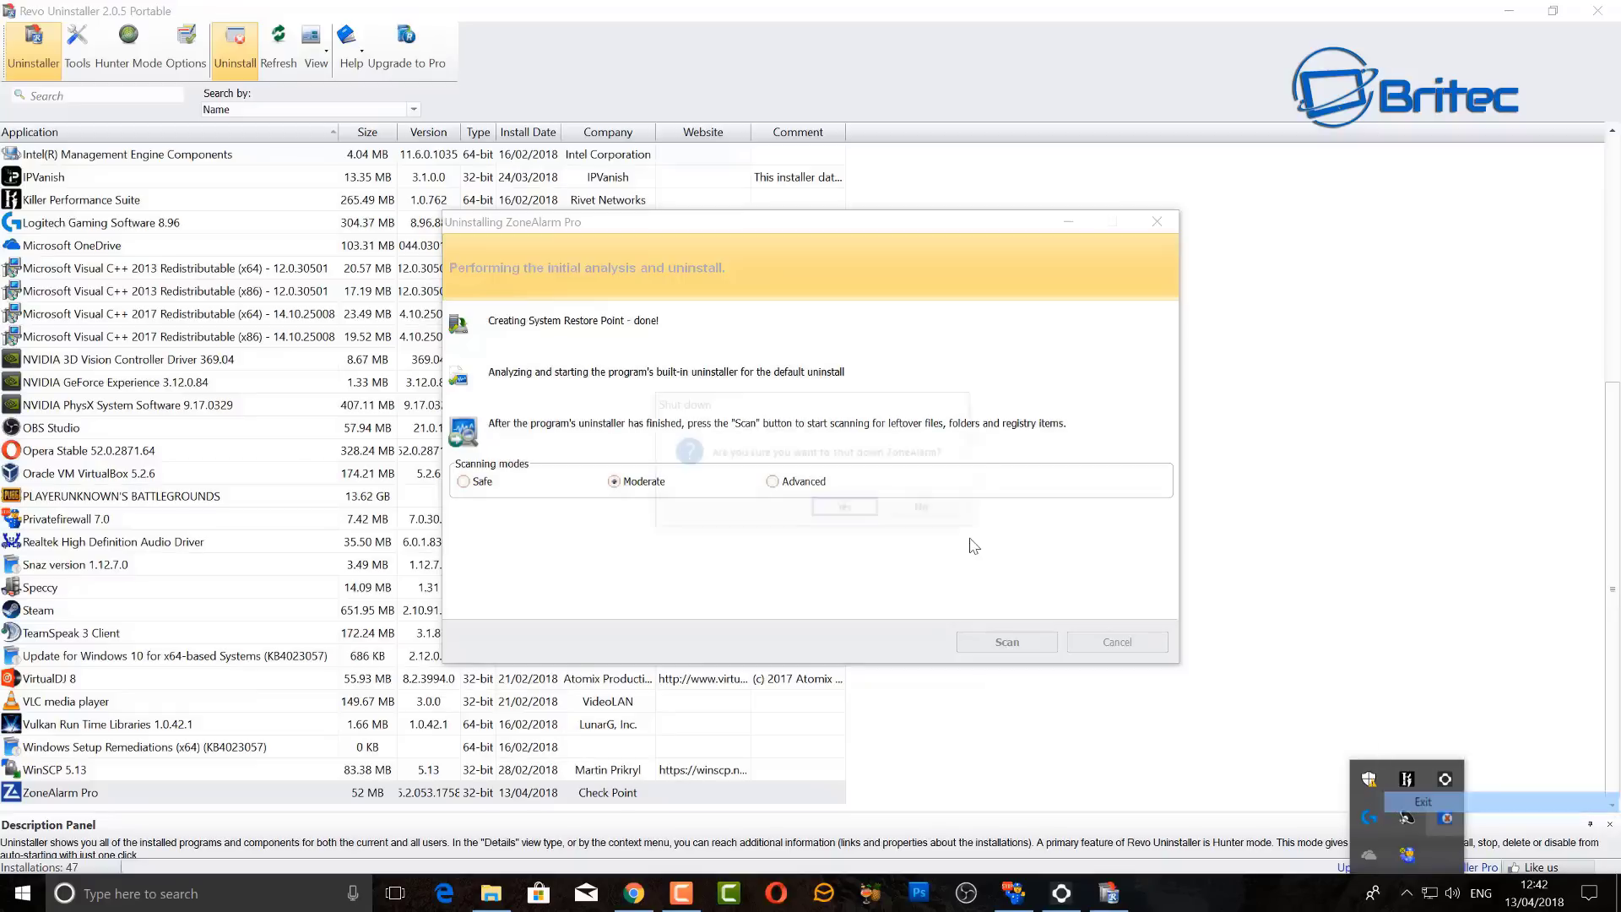
{"action": "left_click", "coordinate": [849, 510]}
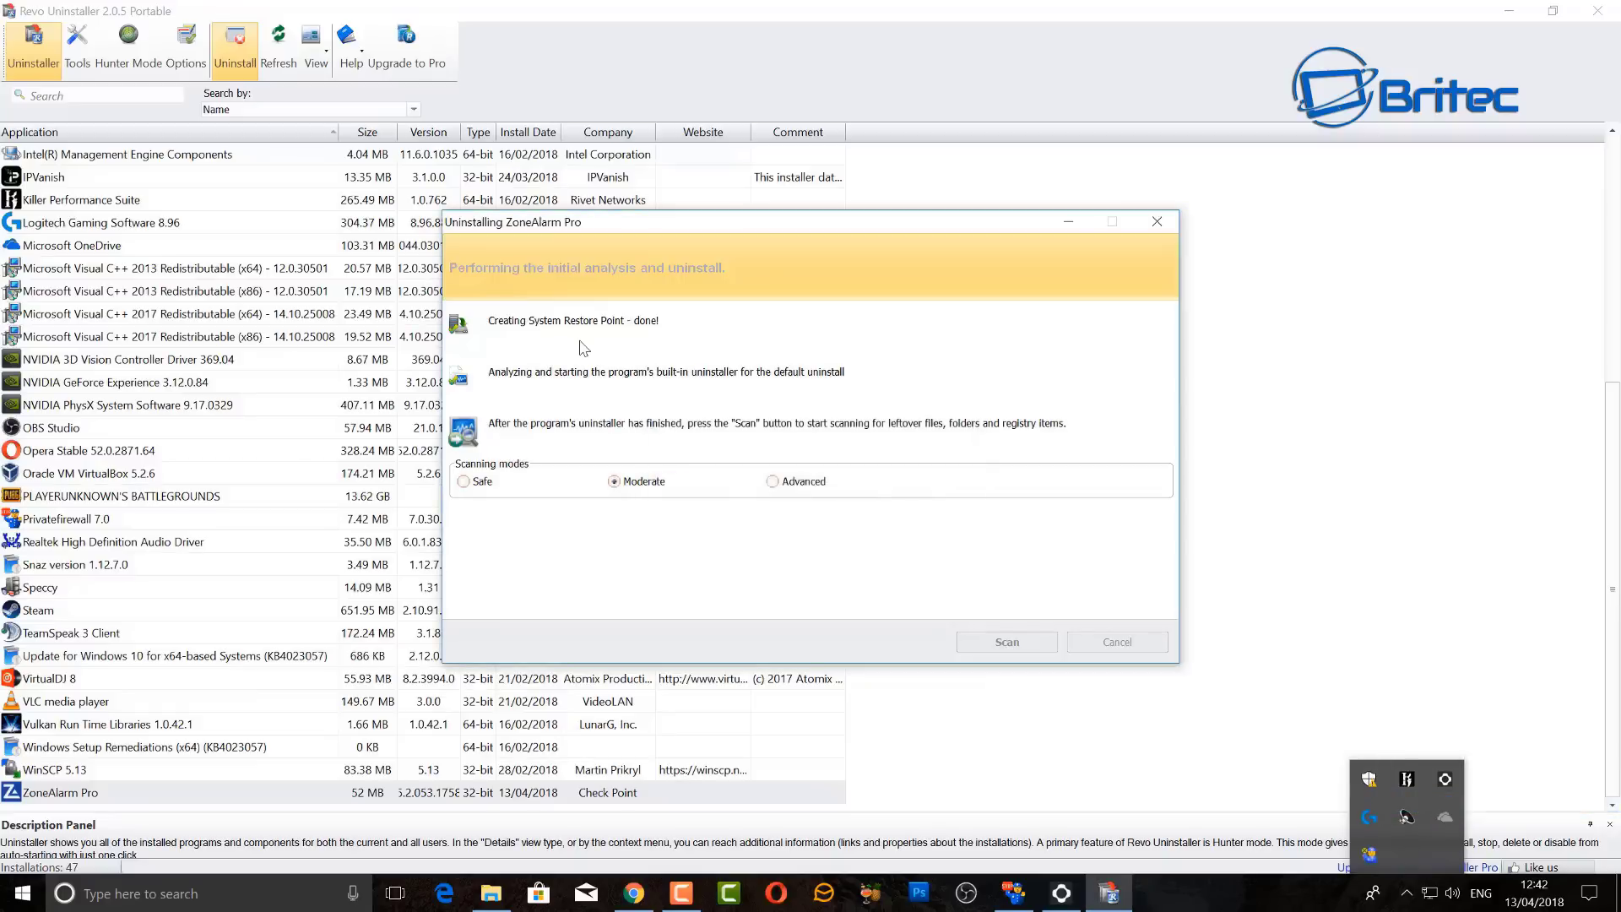
{"action": "left_click", "coordinate": [874, 536]}
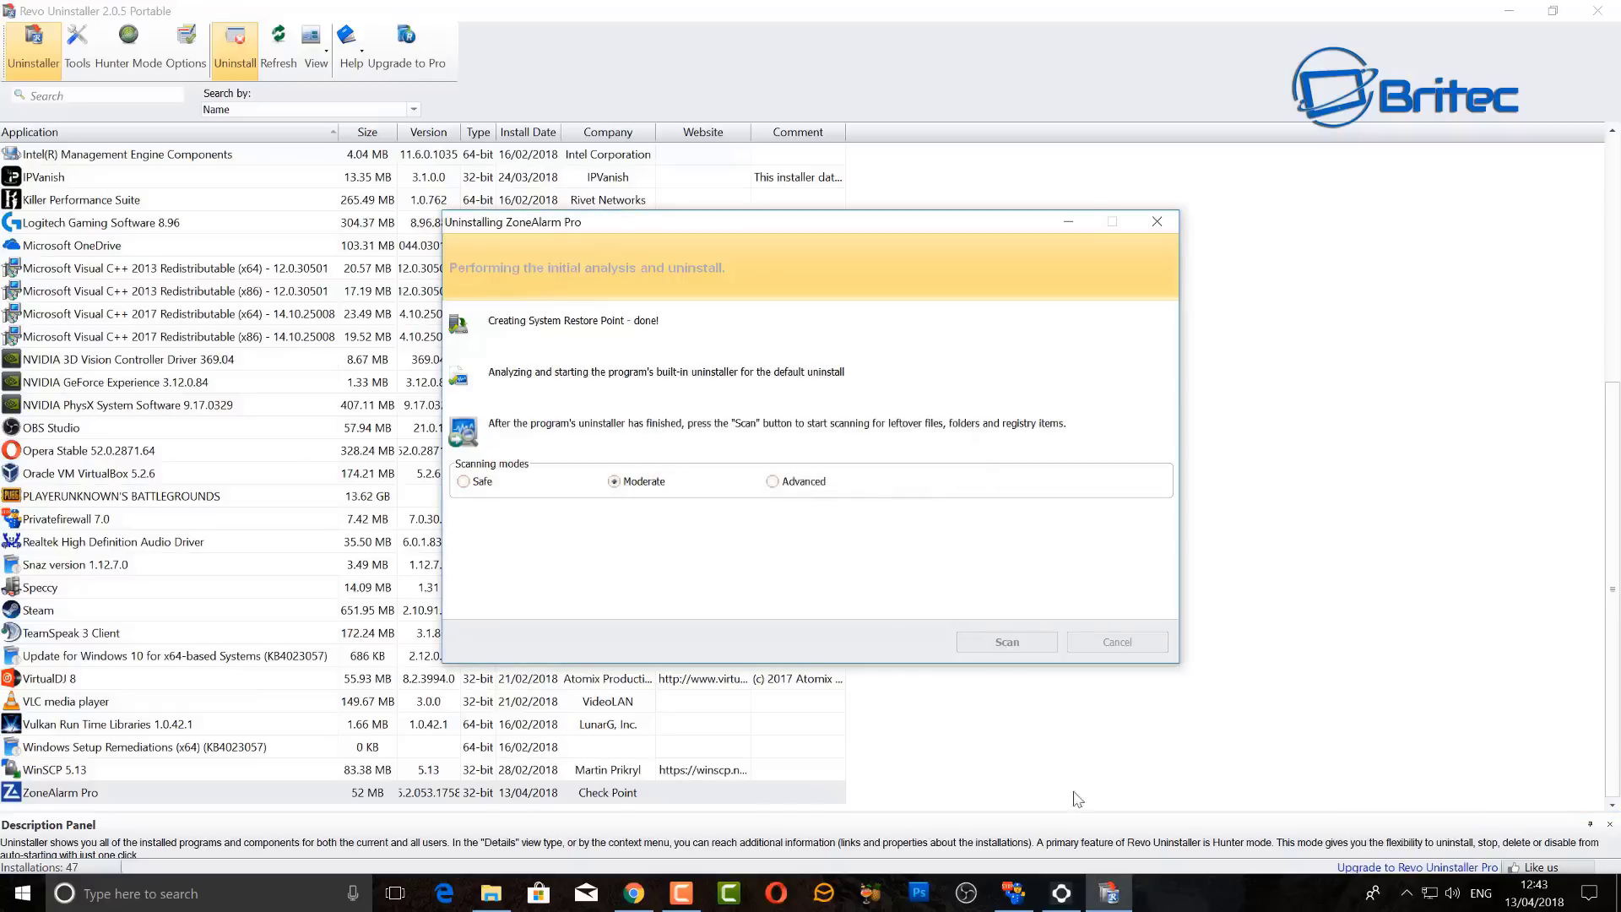
Open Task Manager from the taskbar and scroll to the ZoneAlarm processes.
{"action": "right_click", "coordinate": [1191, 905]}
{"action": "left_click", "coordinate": [1233, 809]}
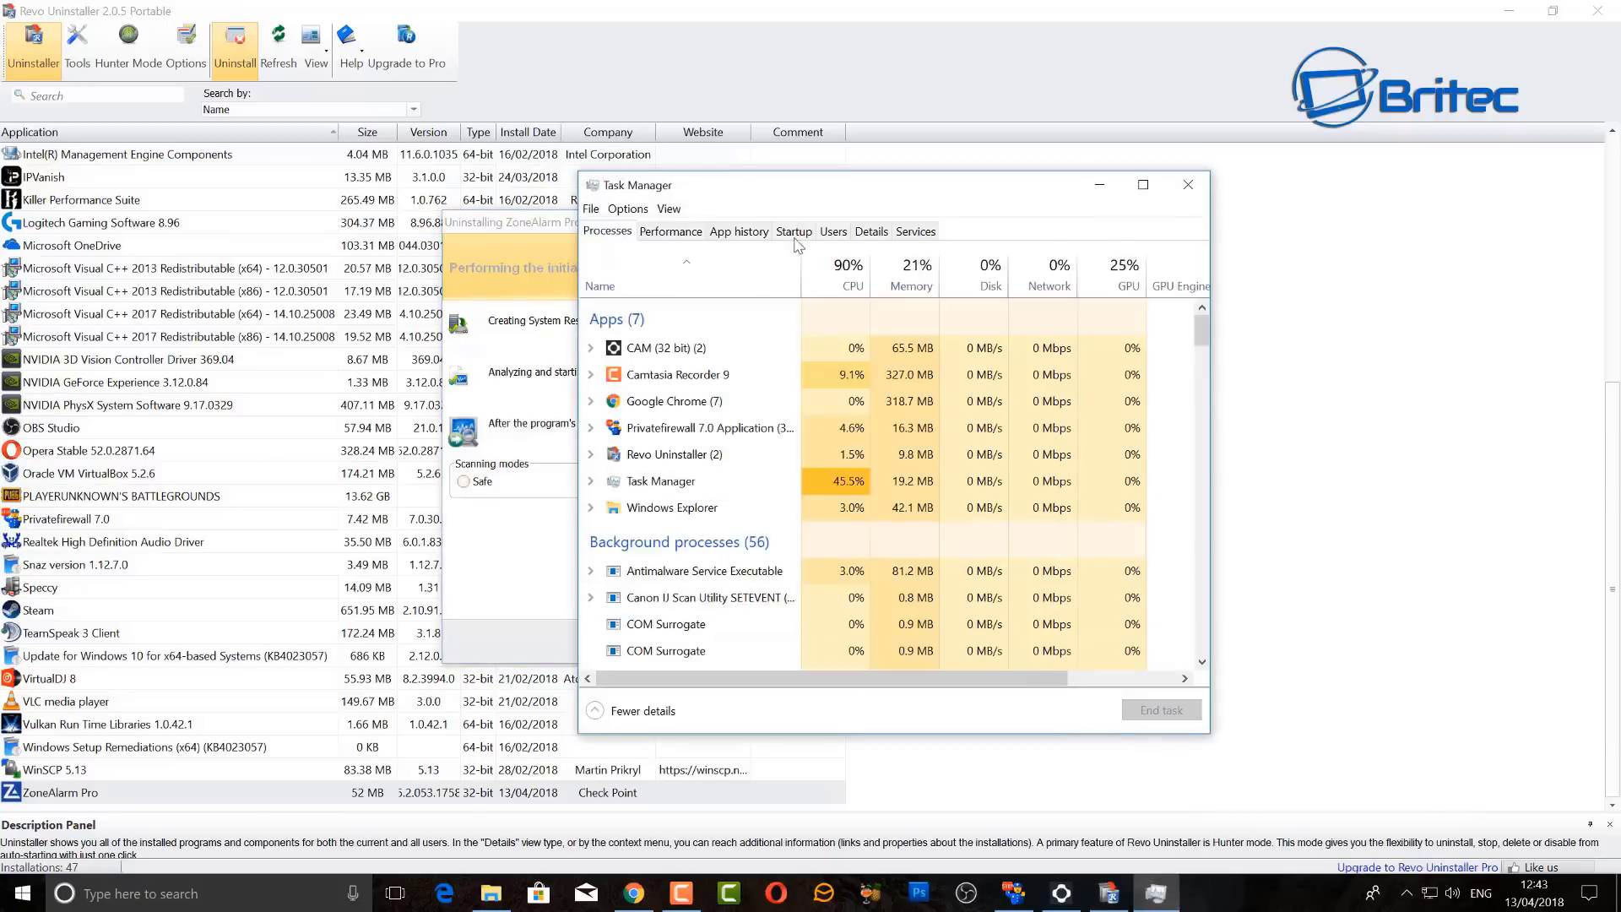
{"action": "left_click_drag", "start_coordinate": [833, 195], "coordinate": [730, 162]}
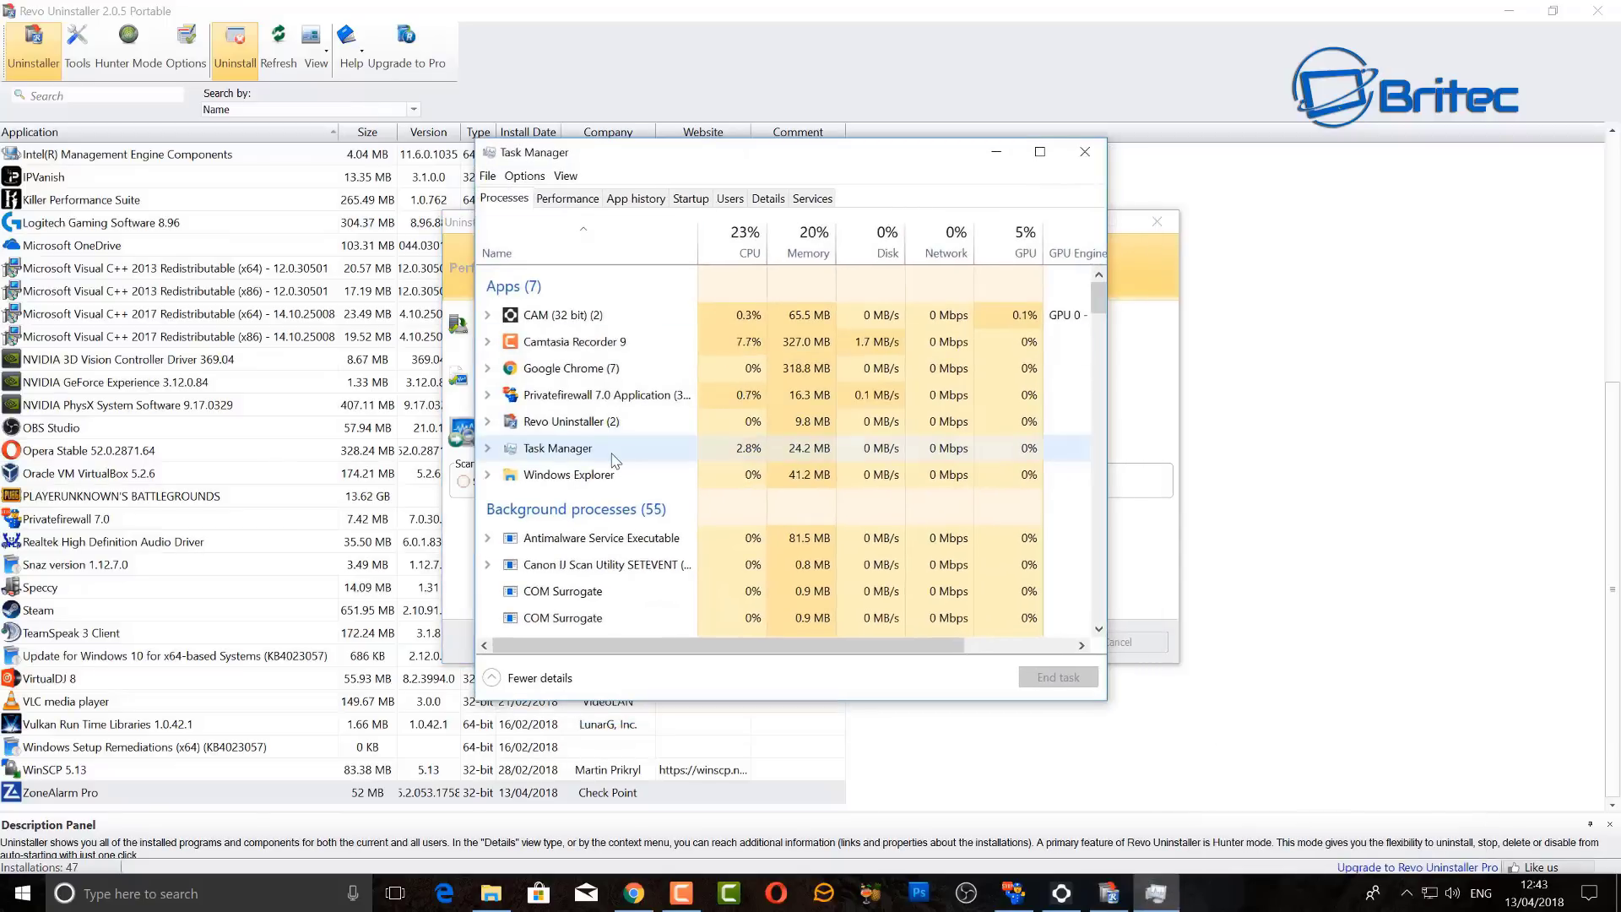
{"action": "scroll", "coordinate": [612, 469], "scroll_direction": "down", "scroll_amount": 10}
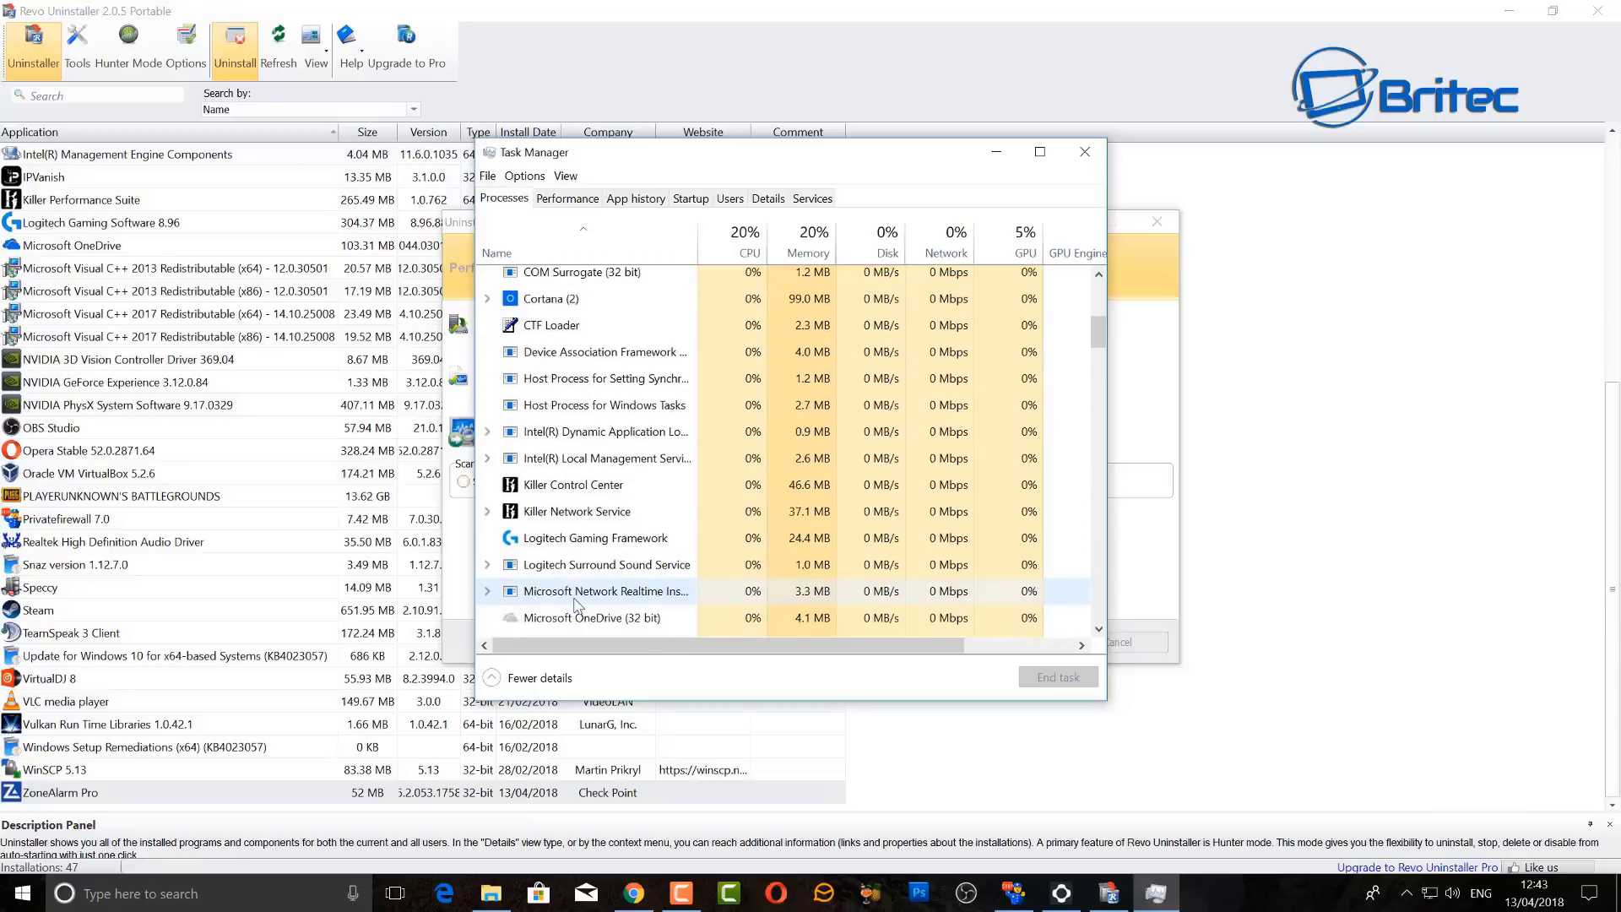
{"action": "scroll", "coordinate": [576, 614], "scroll_direction": "down", "scroll_amount": 6}
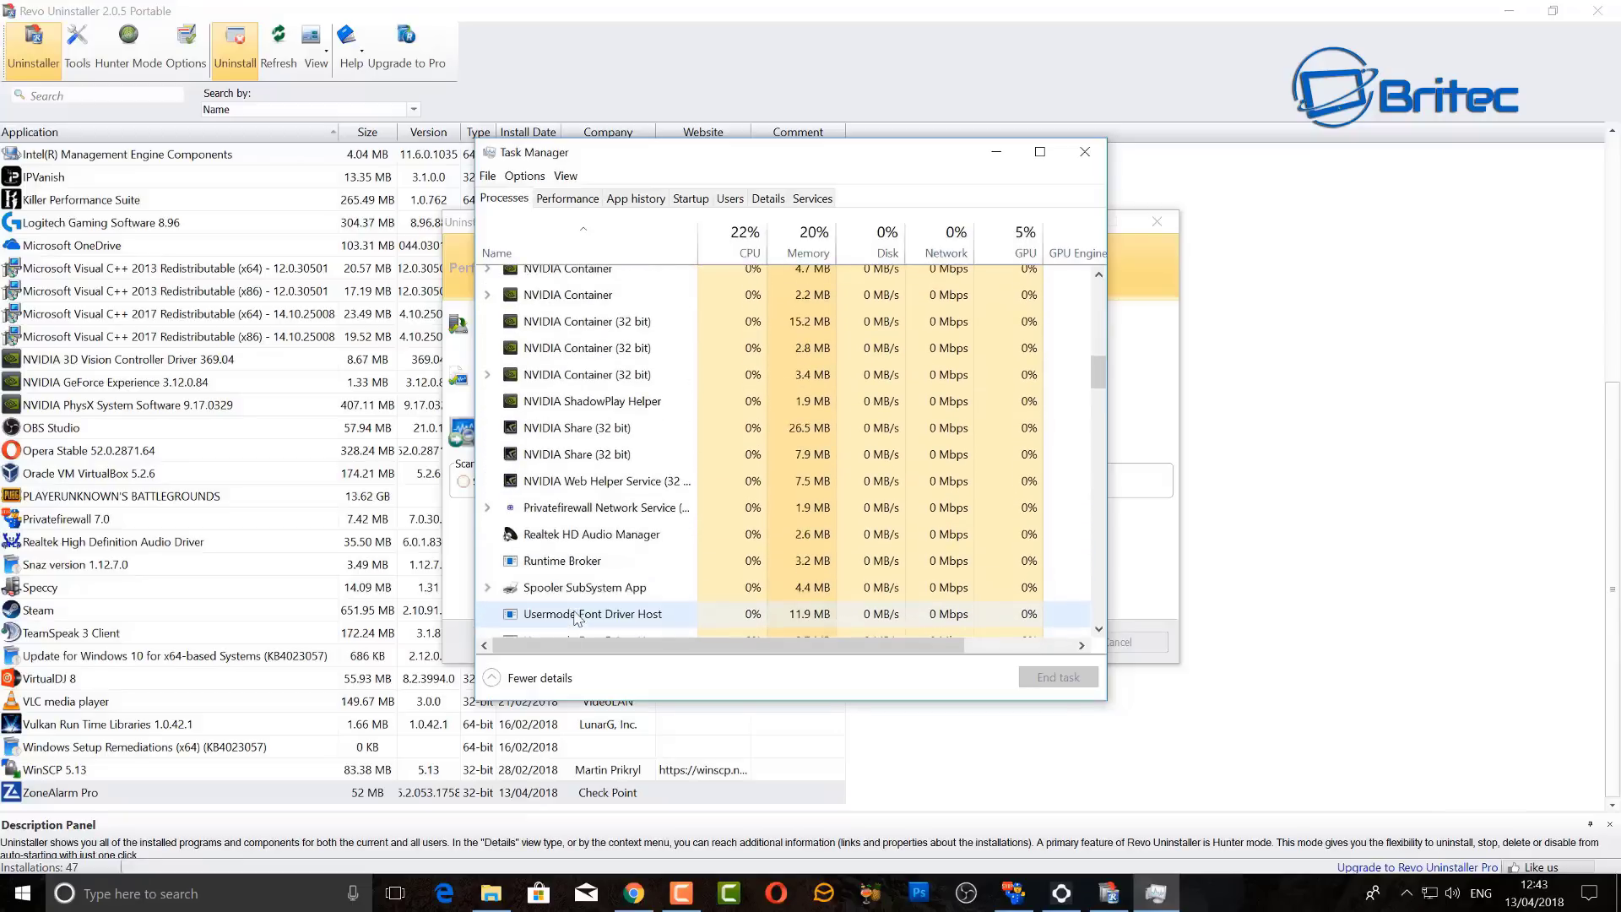
{"action": "scroll", "coordinate": [576, 619], "scroll_direction": "down", "scroll_amount": 4}
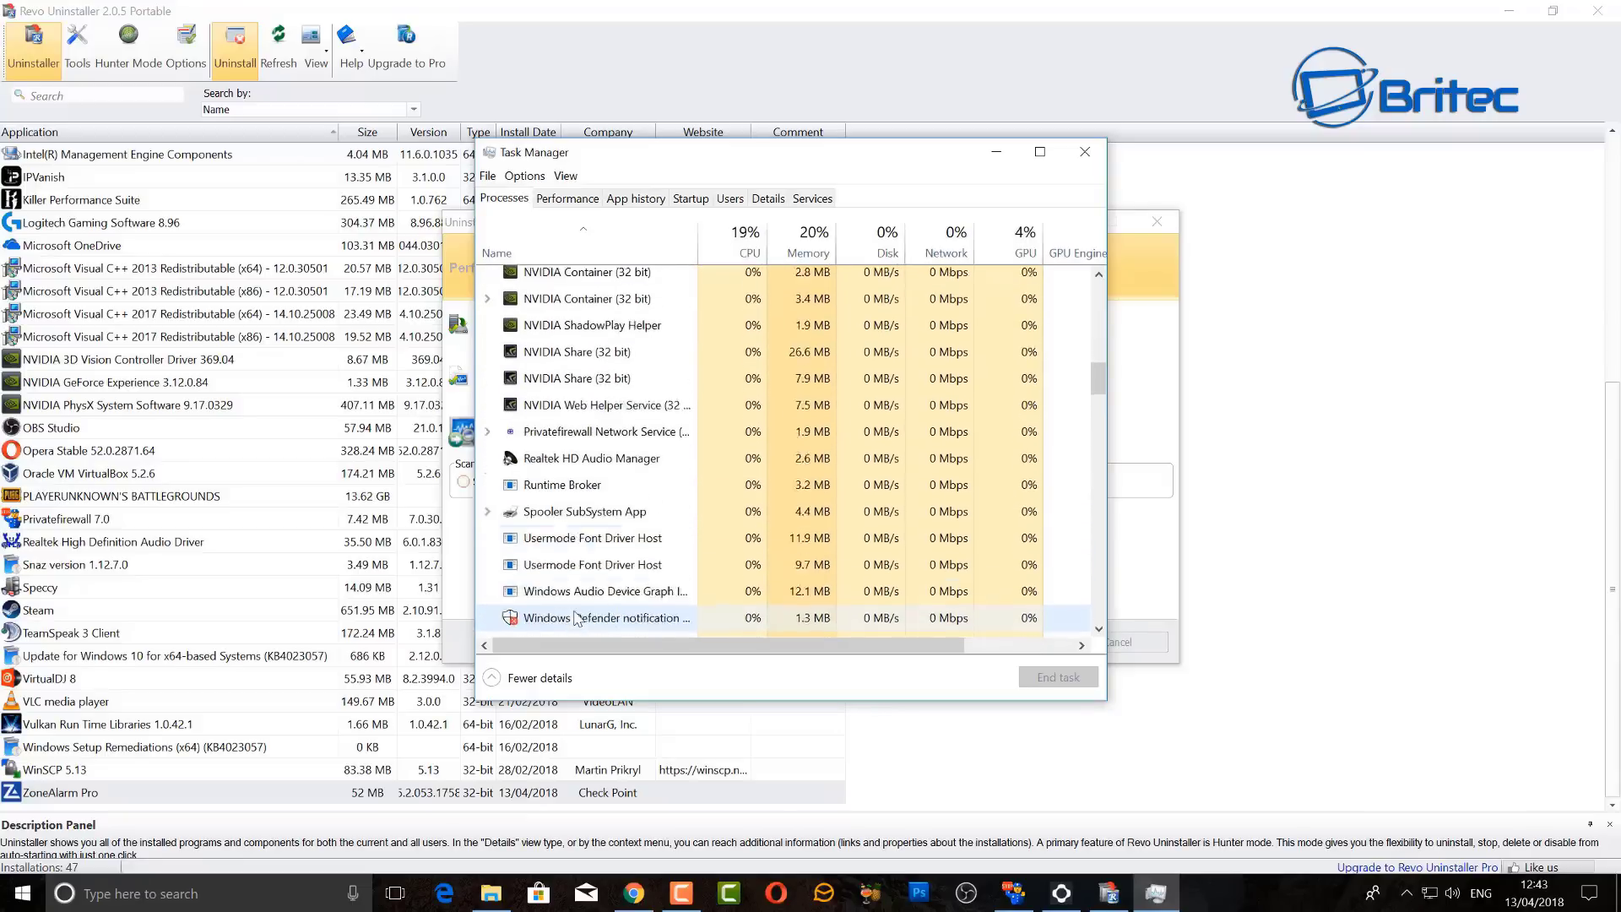
{"action": "scroll", "coordinate": [575, 617], "scroll_direction": "down", "scroll_amount": 2}
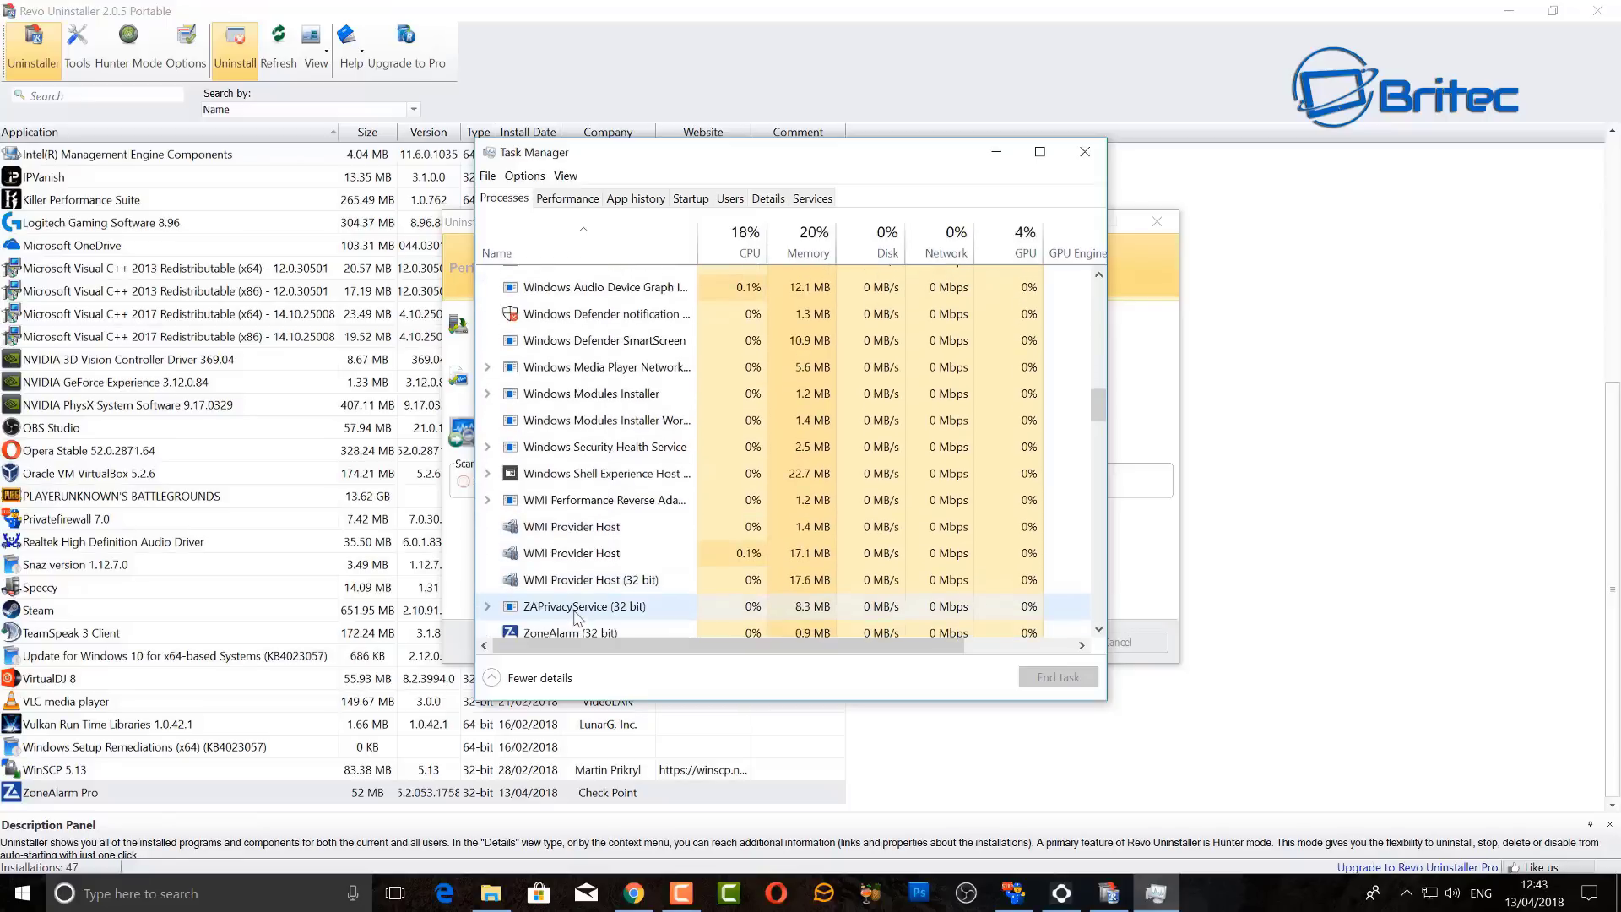
End the ZoneAlarm ICM Service and ZoneAlarm (32 bit) processes.
{"action": "left_click", "coordinate": [593, 568]}
{"action": "left_click", "coordinate": [1047, 677]}
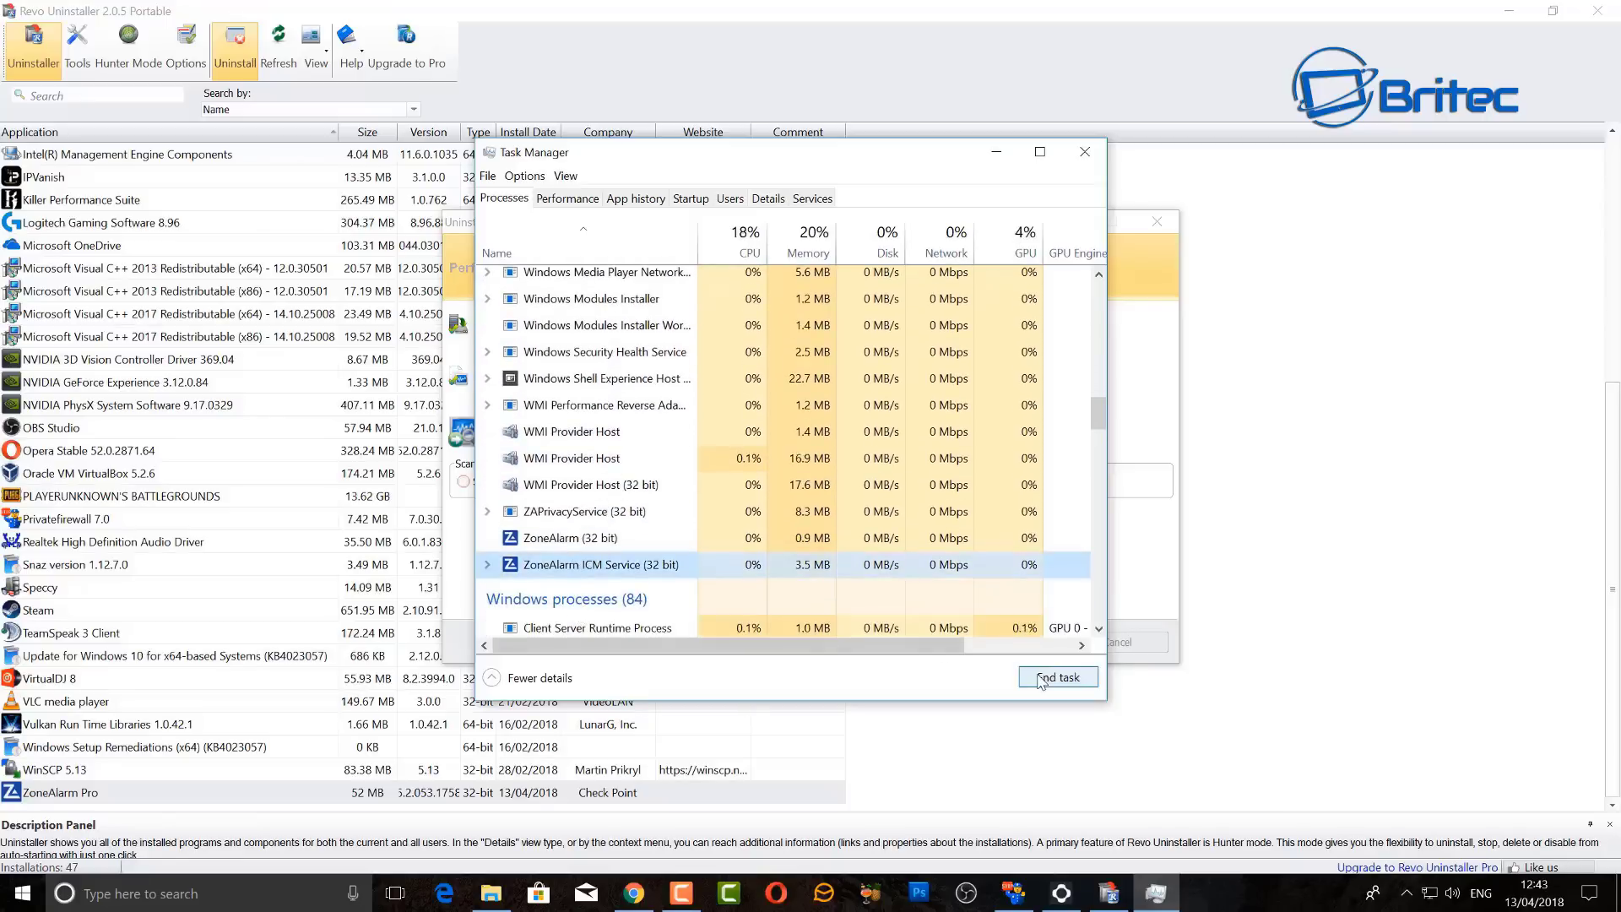
{"action": "left_click", "coordinate": [580, 541]}
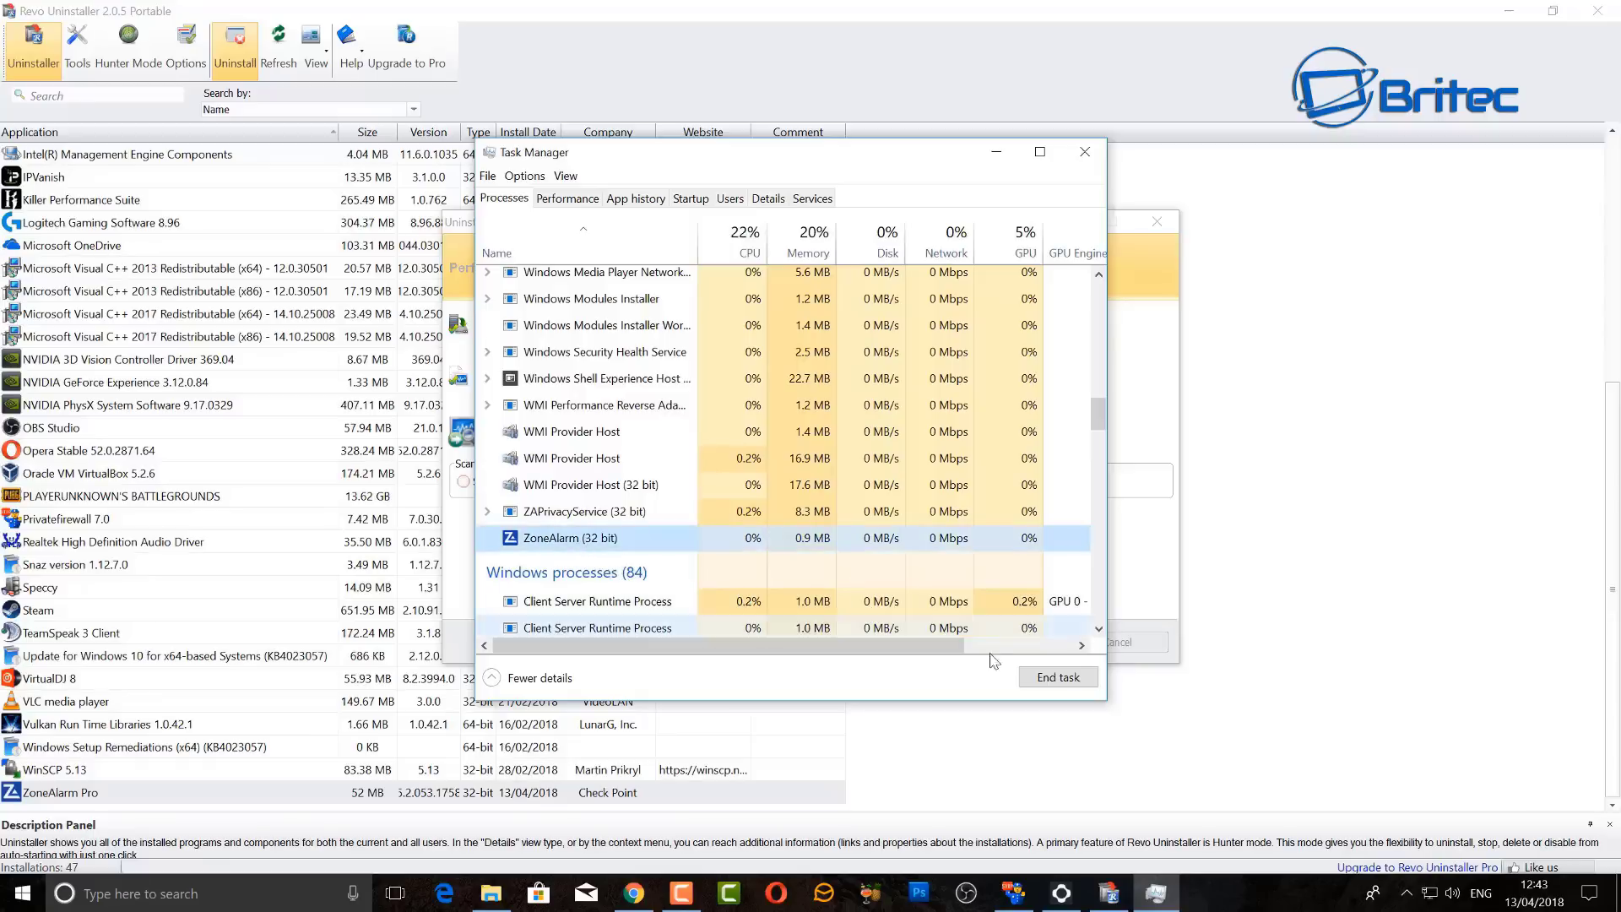
{"action": "left_click", "coordinate": [1058, 677]}
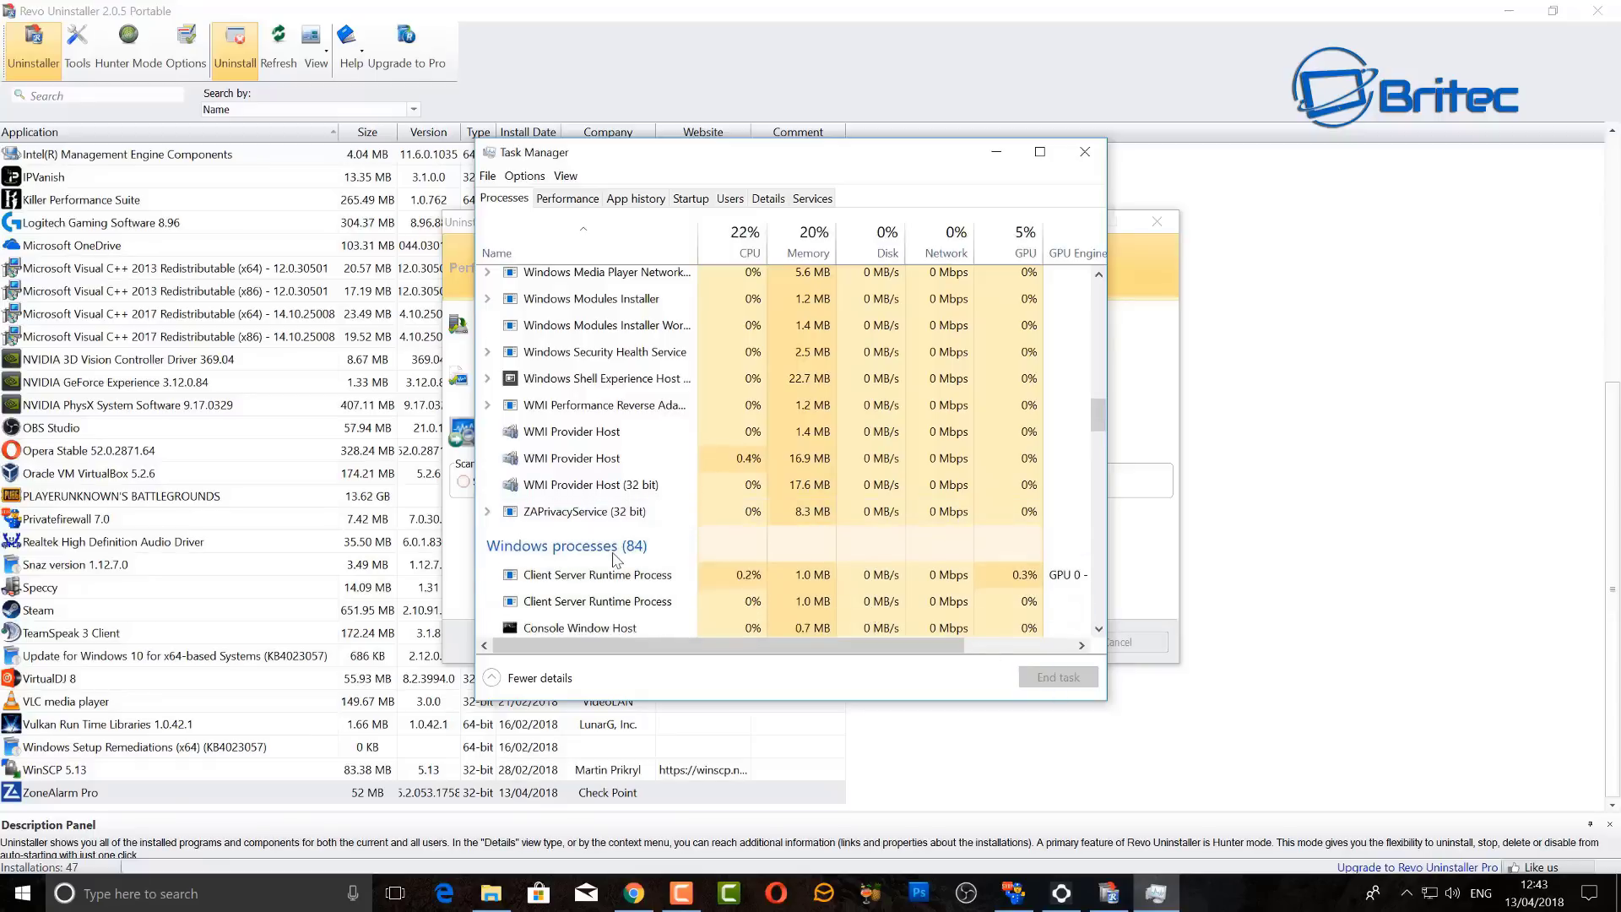
{"action": "scroll", "coordinate": [642, 540], "scroll_direction": "down", "scroll_amount": 3}
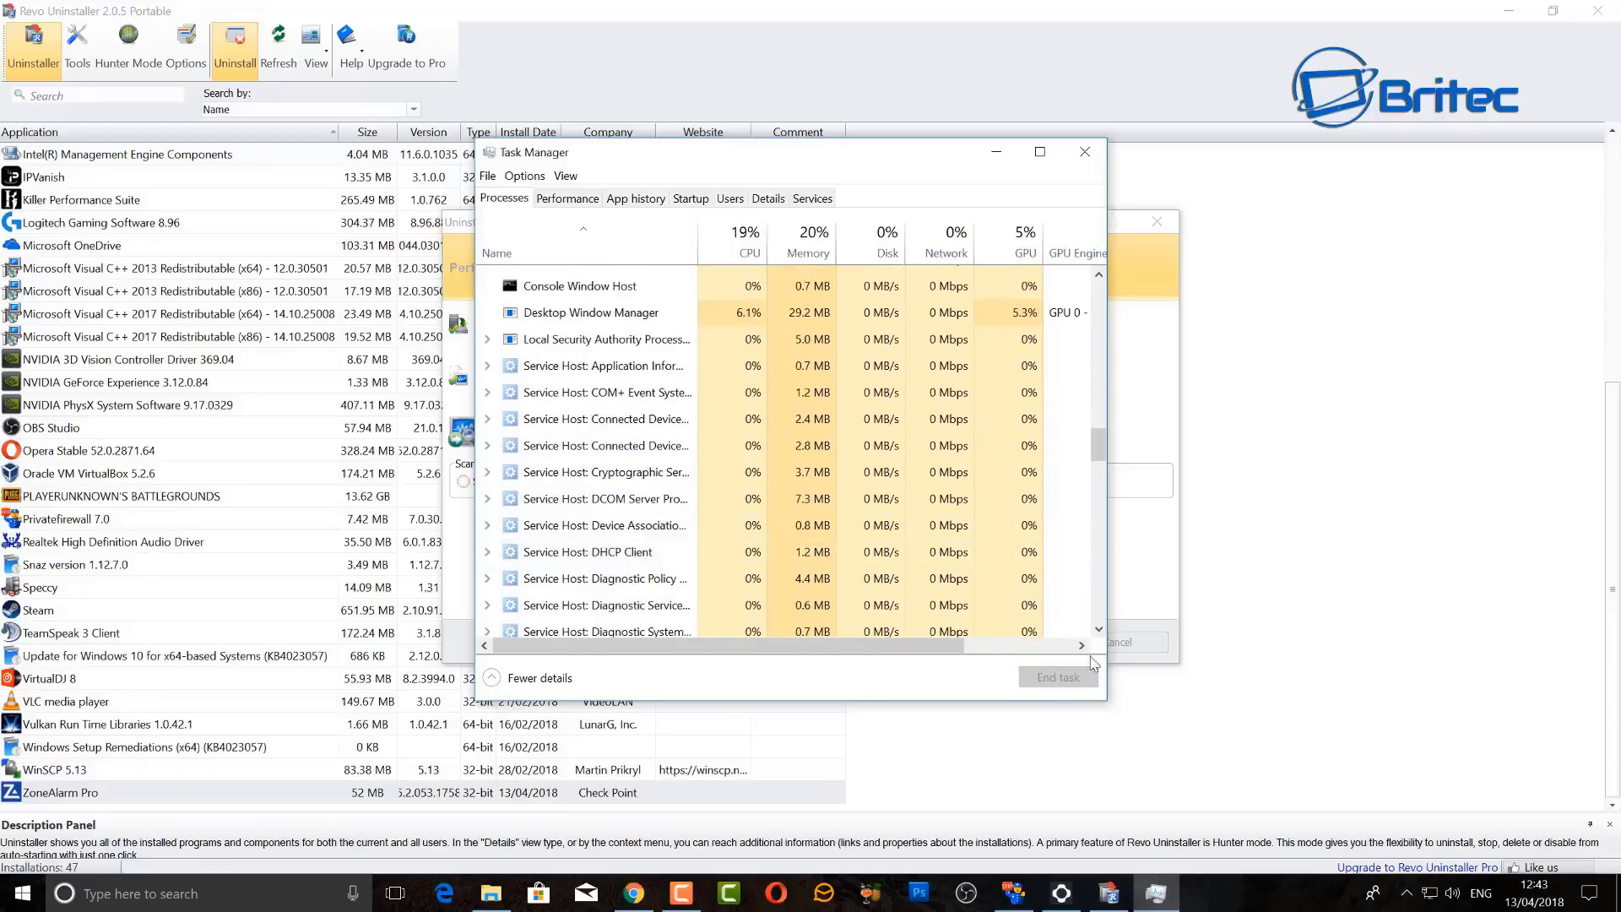
{"action": "left_click_drag", "start_coordinate": [1098, 442], "coordinate": [1102, 629]}
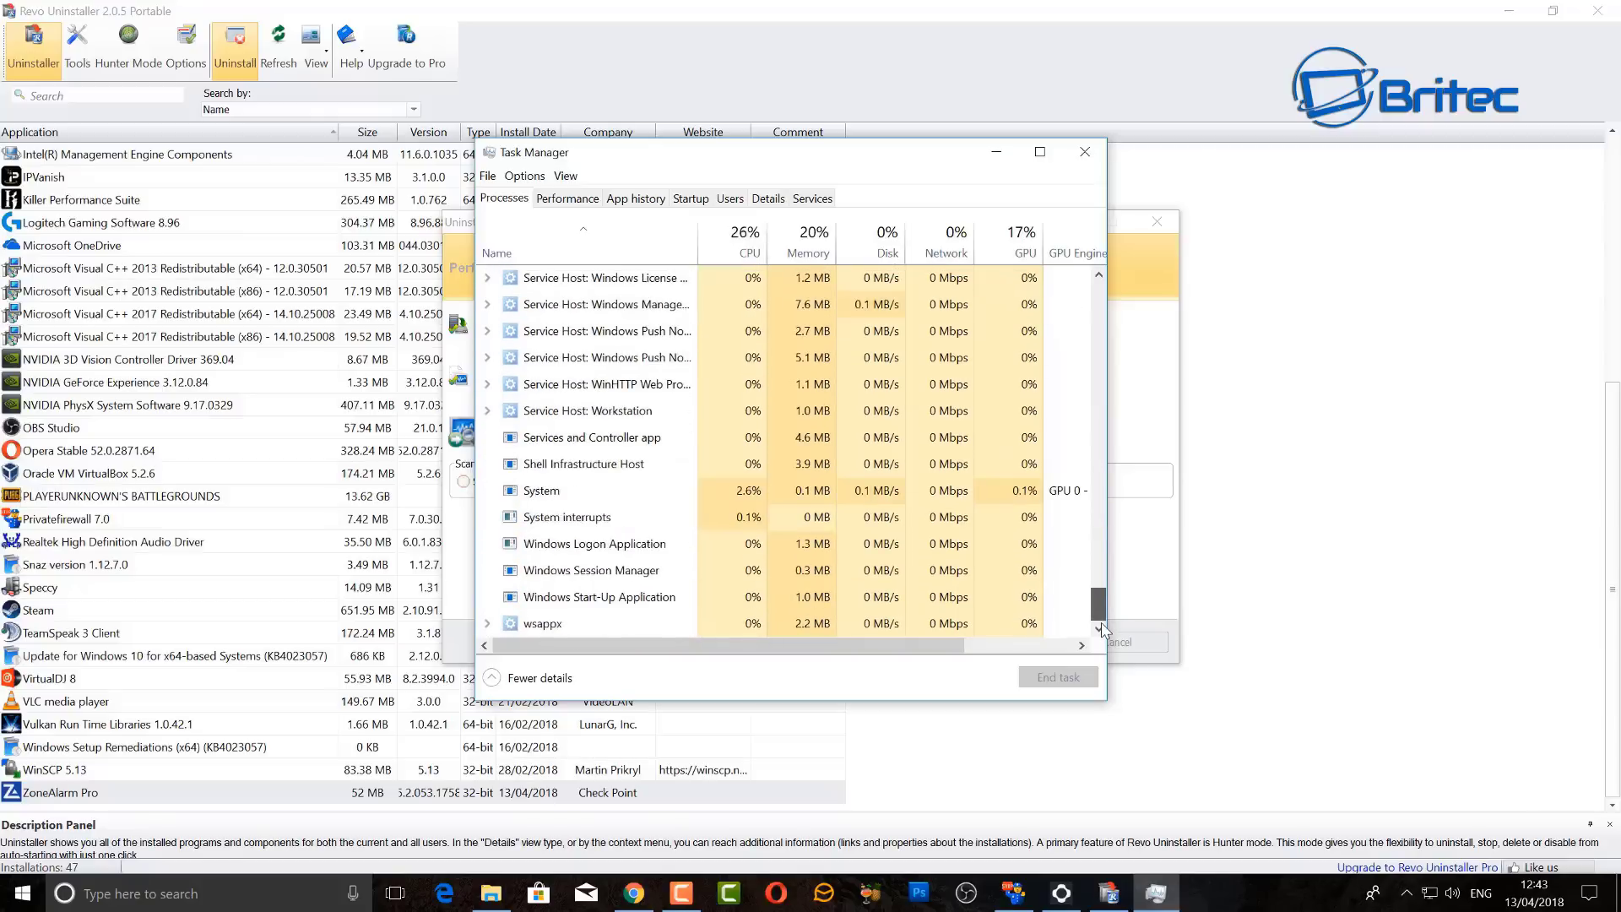
Run ZoneAlarm Pro's own uninstaller to completion, choosing No at the restart prompt.
{"action": "left_click", "coordinate": [1085, 154]}
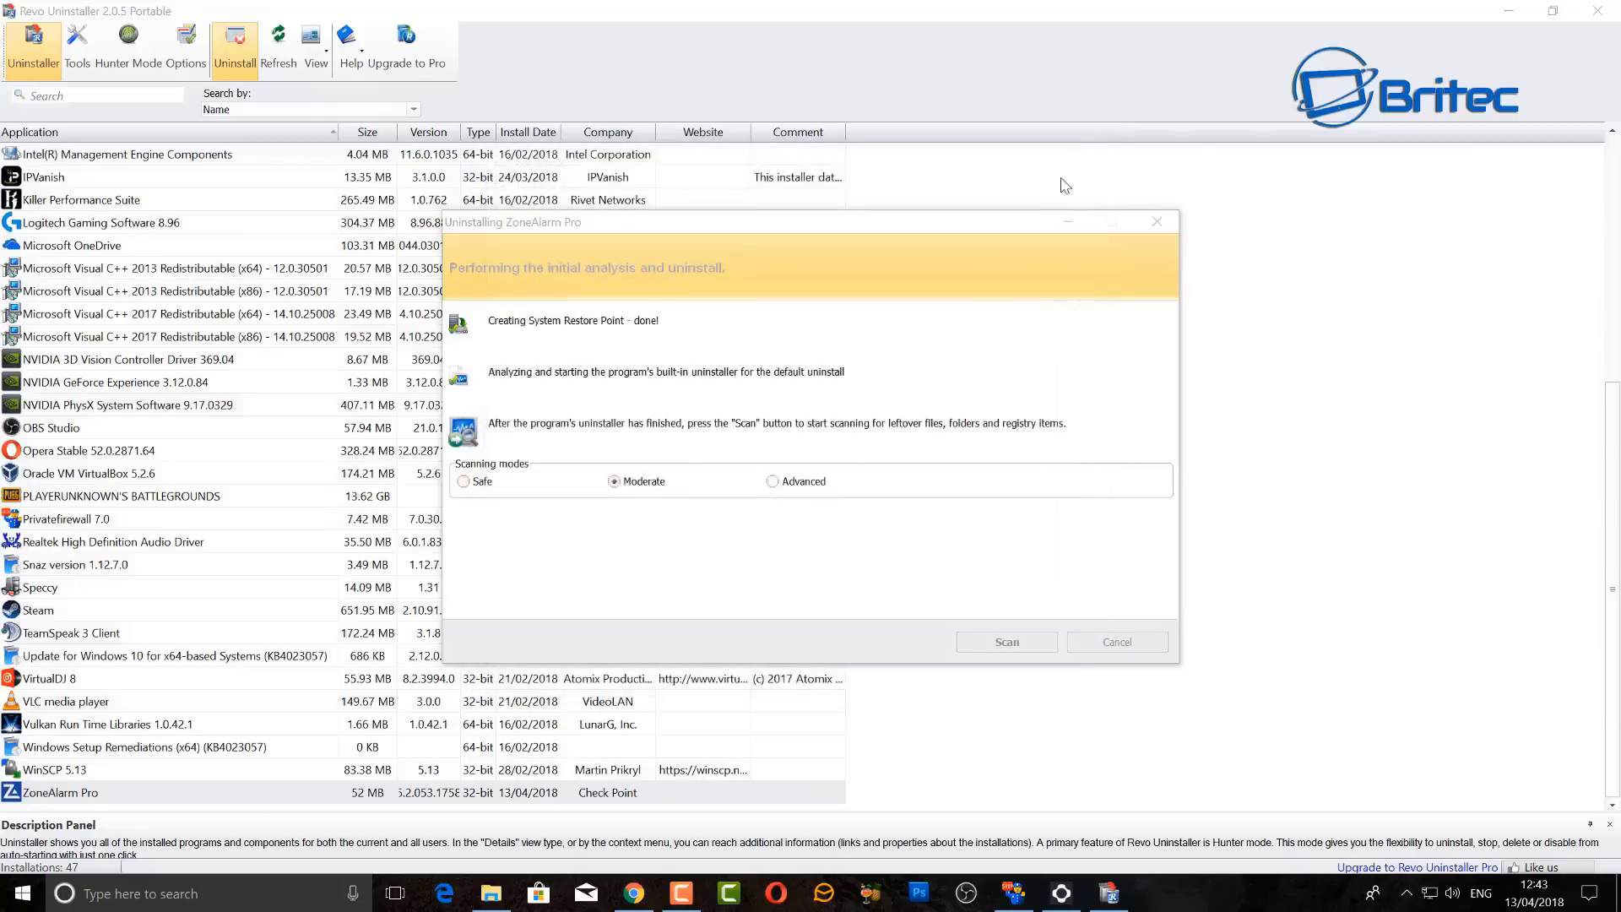
{"action": "left_click", "coordinate": [1016, 647]}
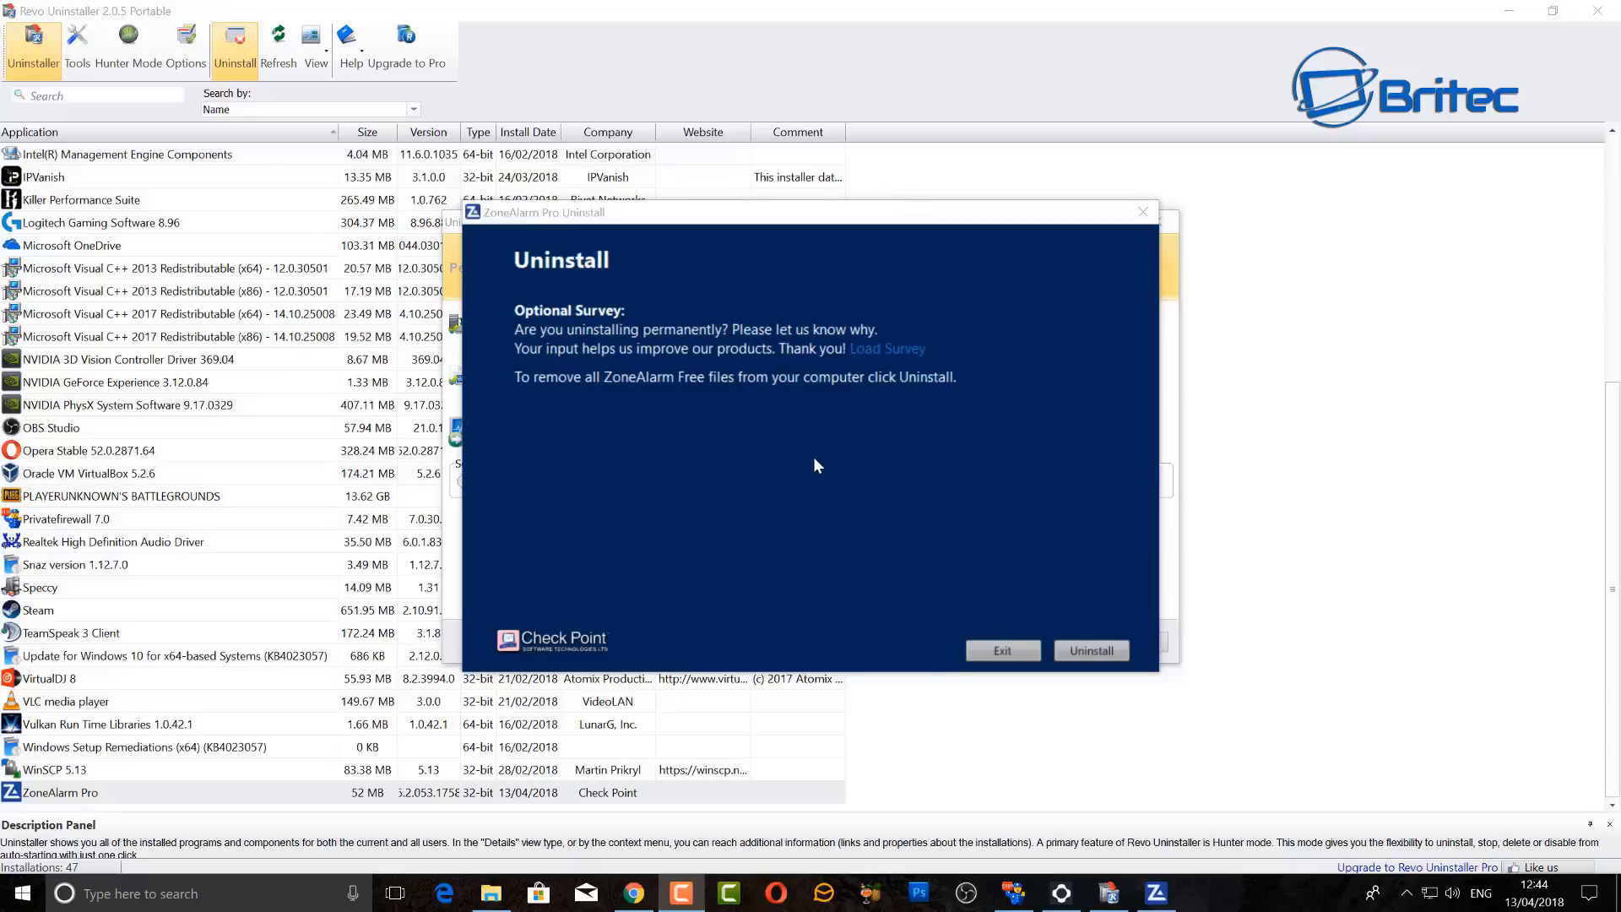
{"action": "left_click", "coordinate": [1081, 652]}
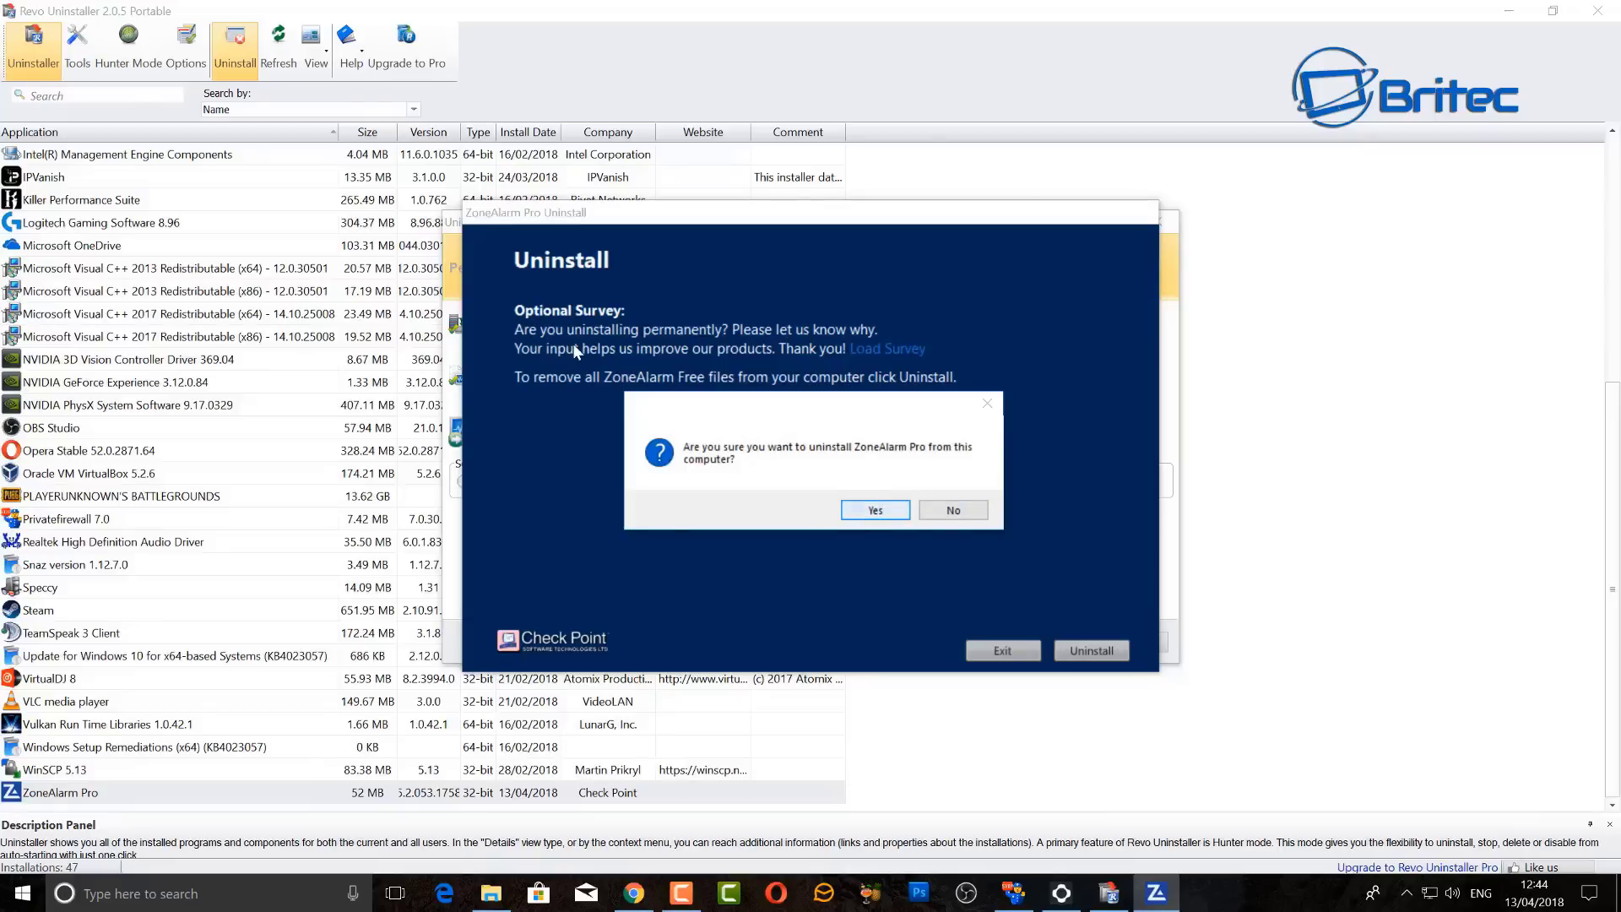
{"action": "key", "text": "Return"}
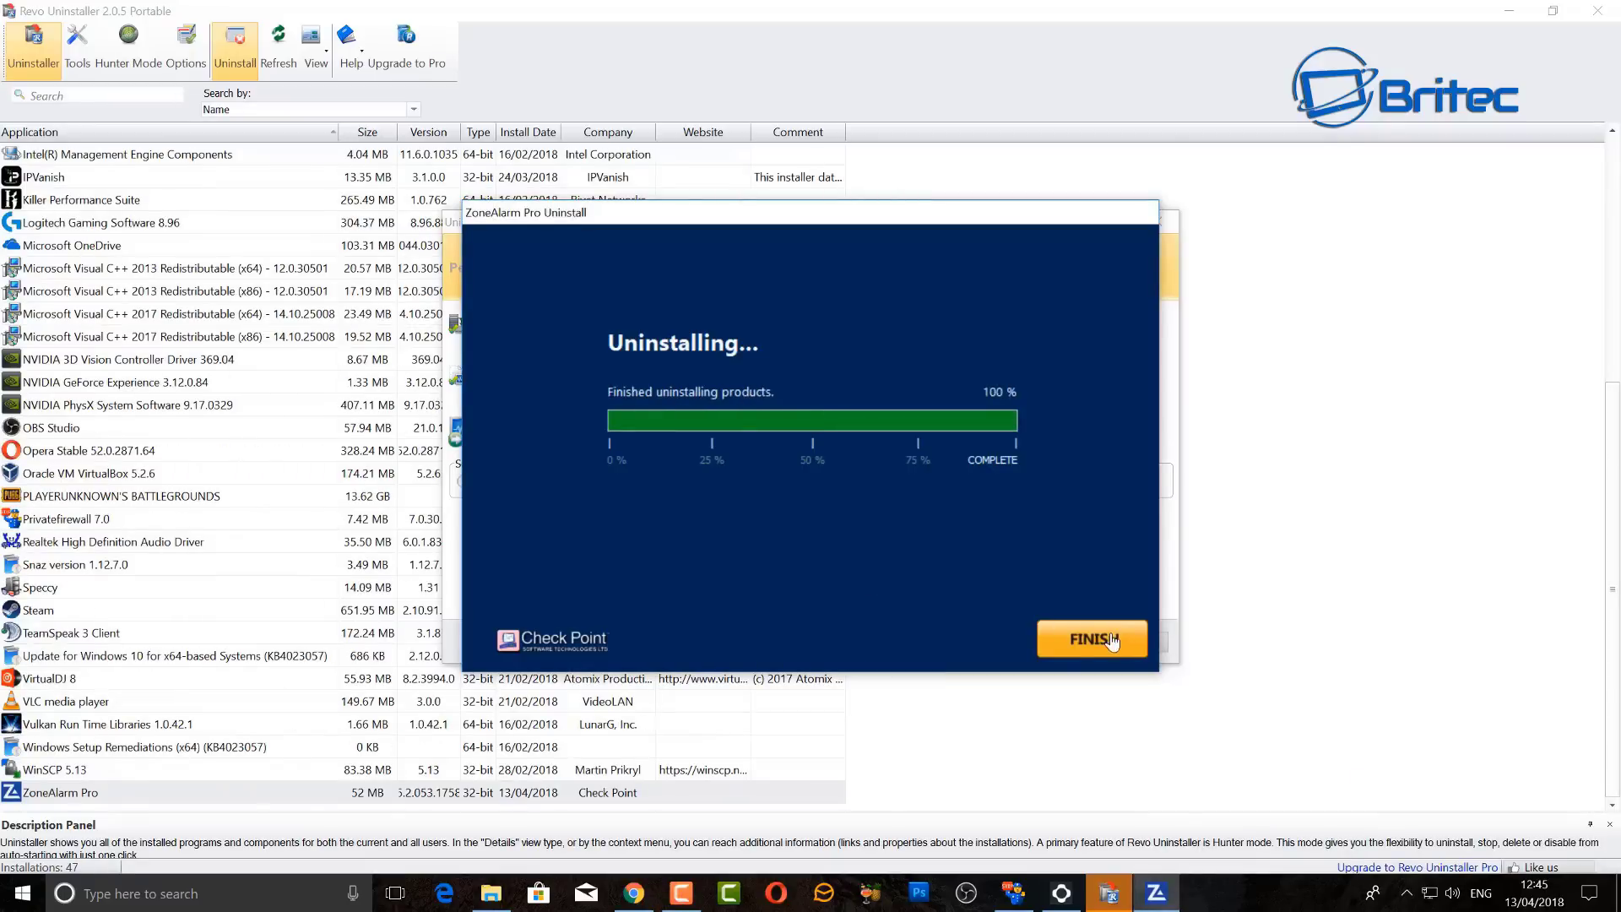
{"action": "left_click", "coordinate": [1111, 640]}
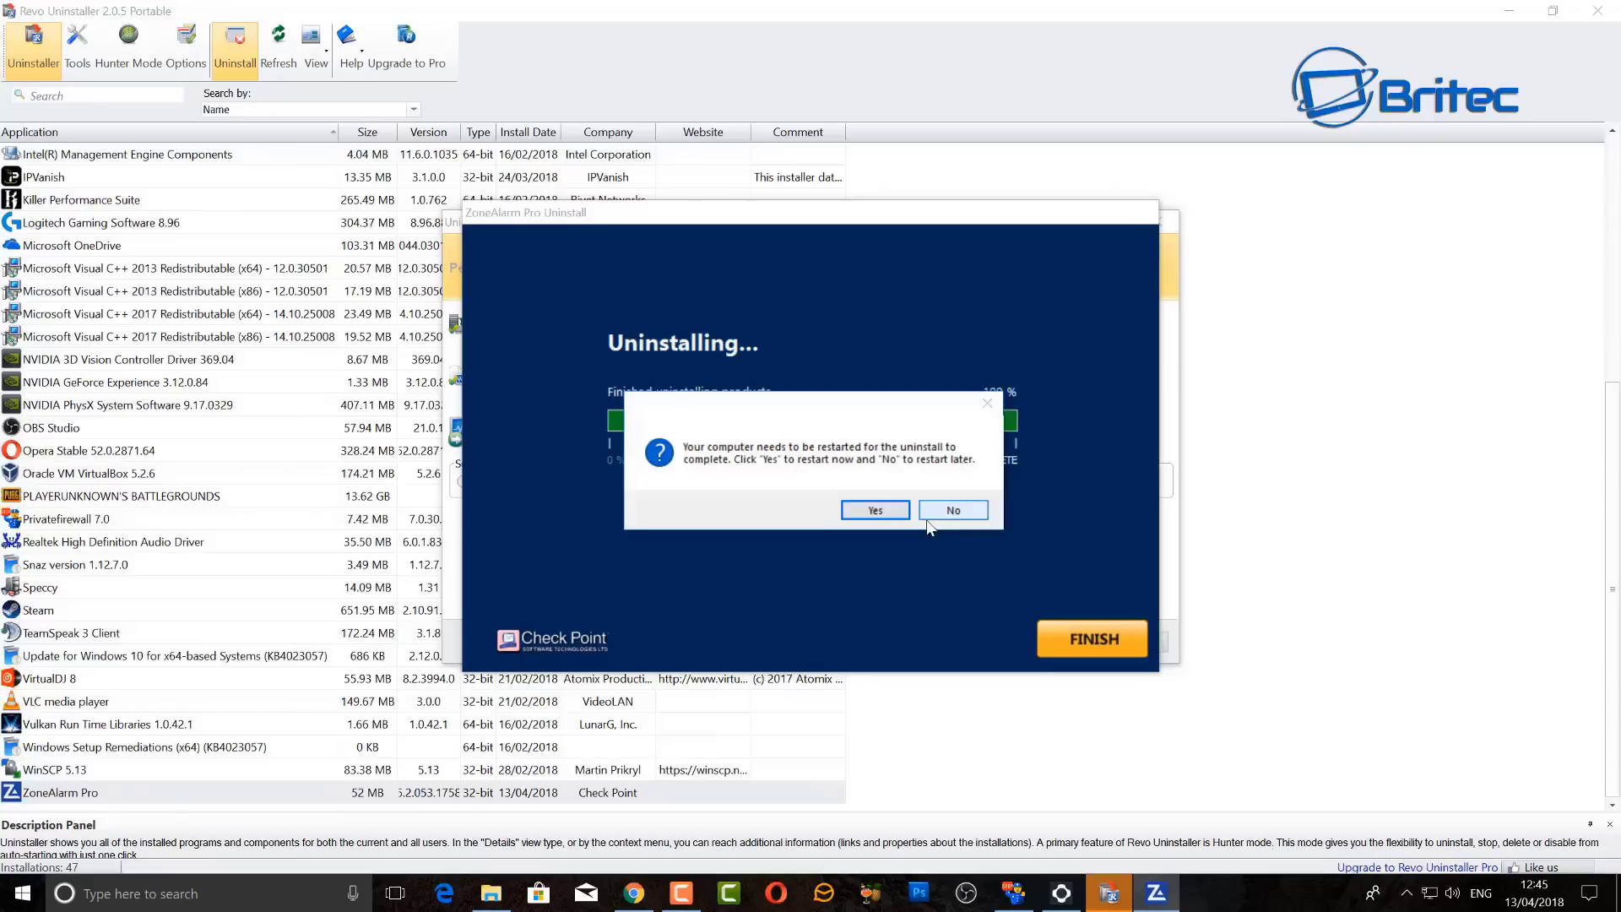
{"action": "left_click", "coordinate": [951, 511]}
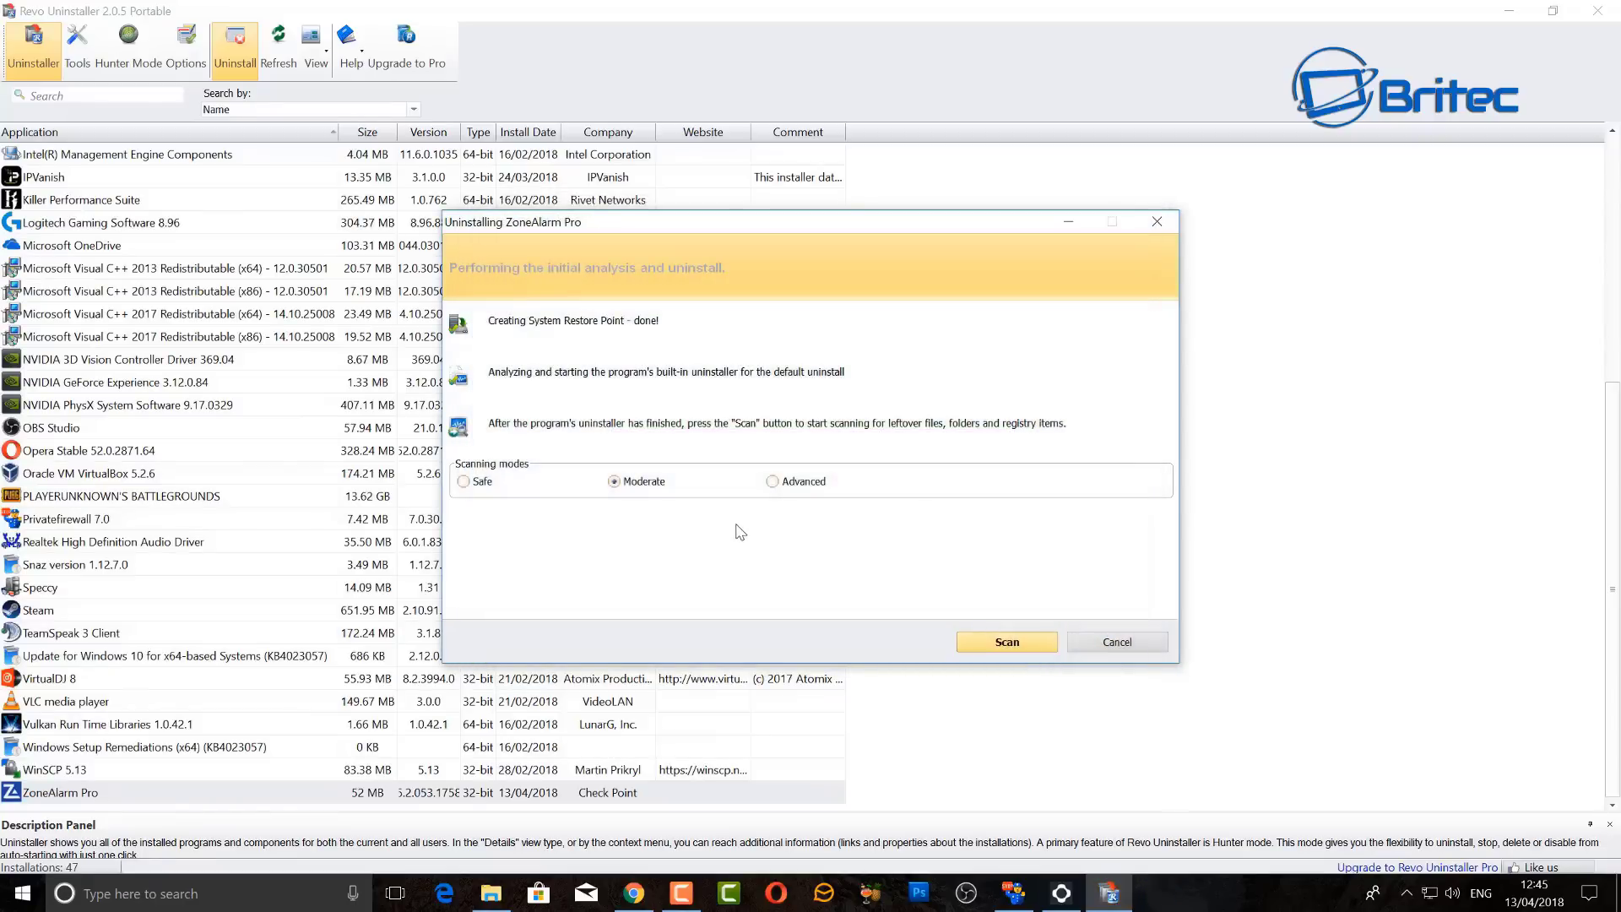
Scan in Advanced mode and delete all leftover ZoneAlarm registry entries.
{"action": "left_click", "coordinate": [779, 480]}
{"action": "left_click", "coordinate": [1005, 644]}
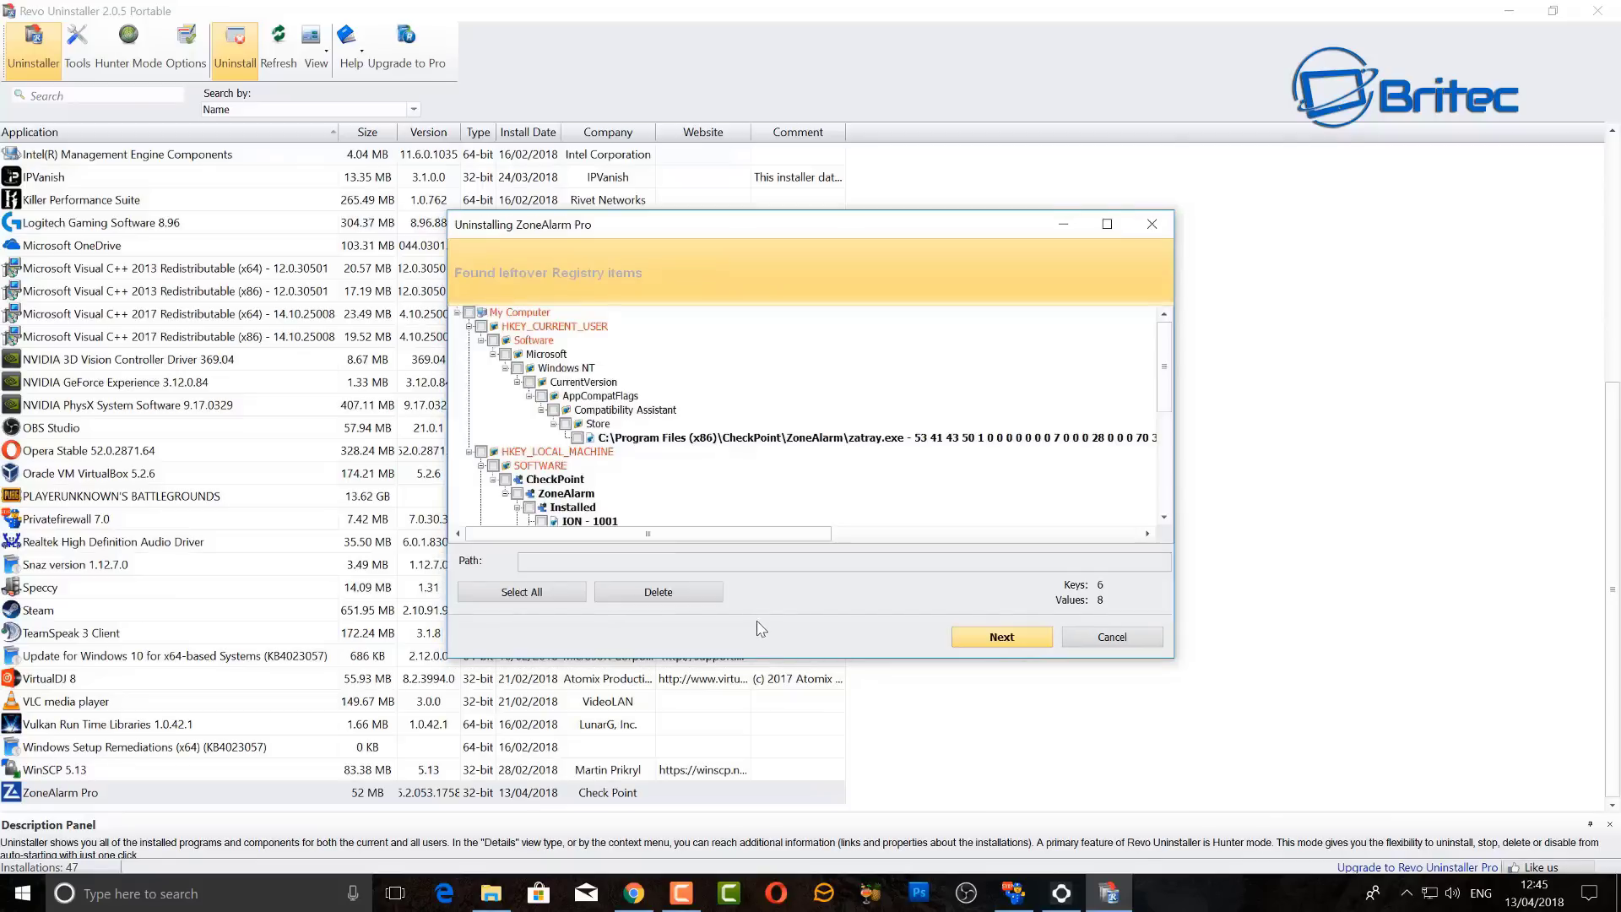
{"action": "left_click", "coordinate": [470, 312]}
{"action": "left_click", "coordinate": [659, 600]}
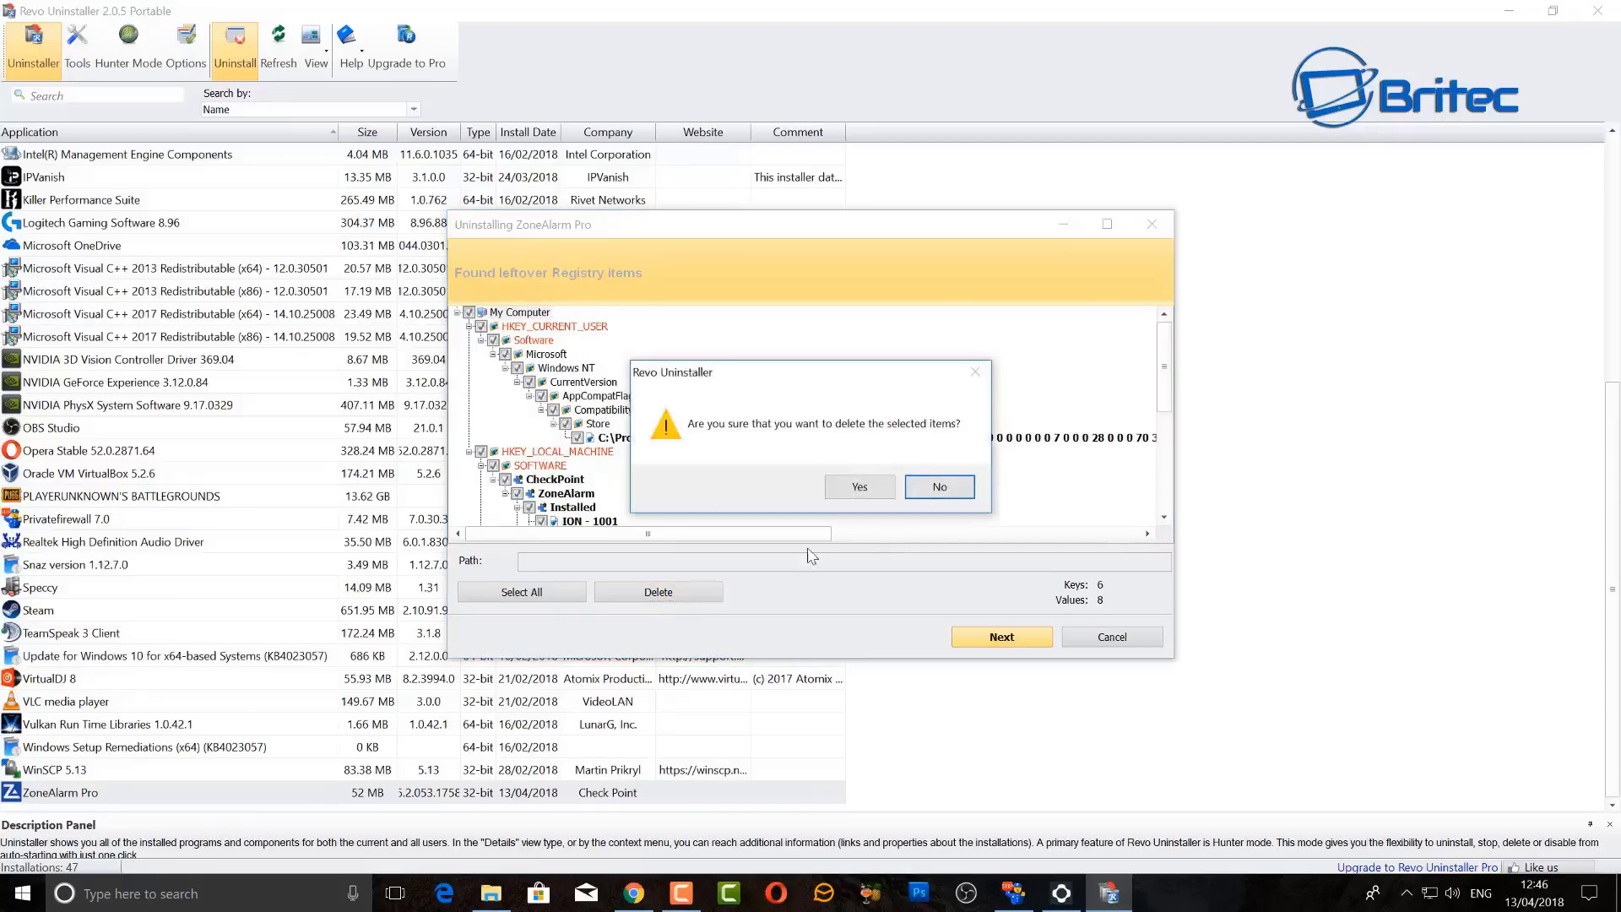
{"action": "left_click", "coordinate": [849, 497]}
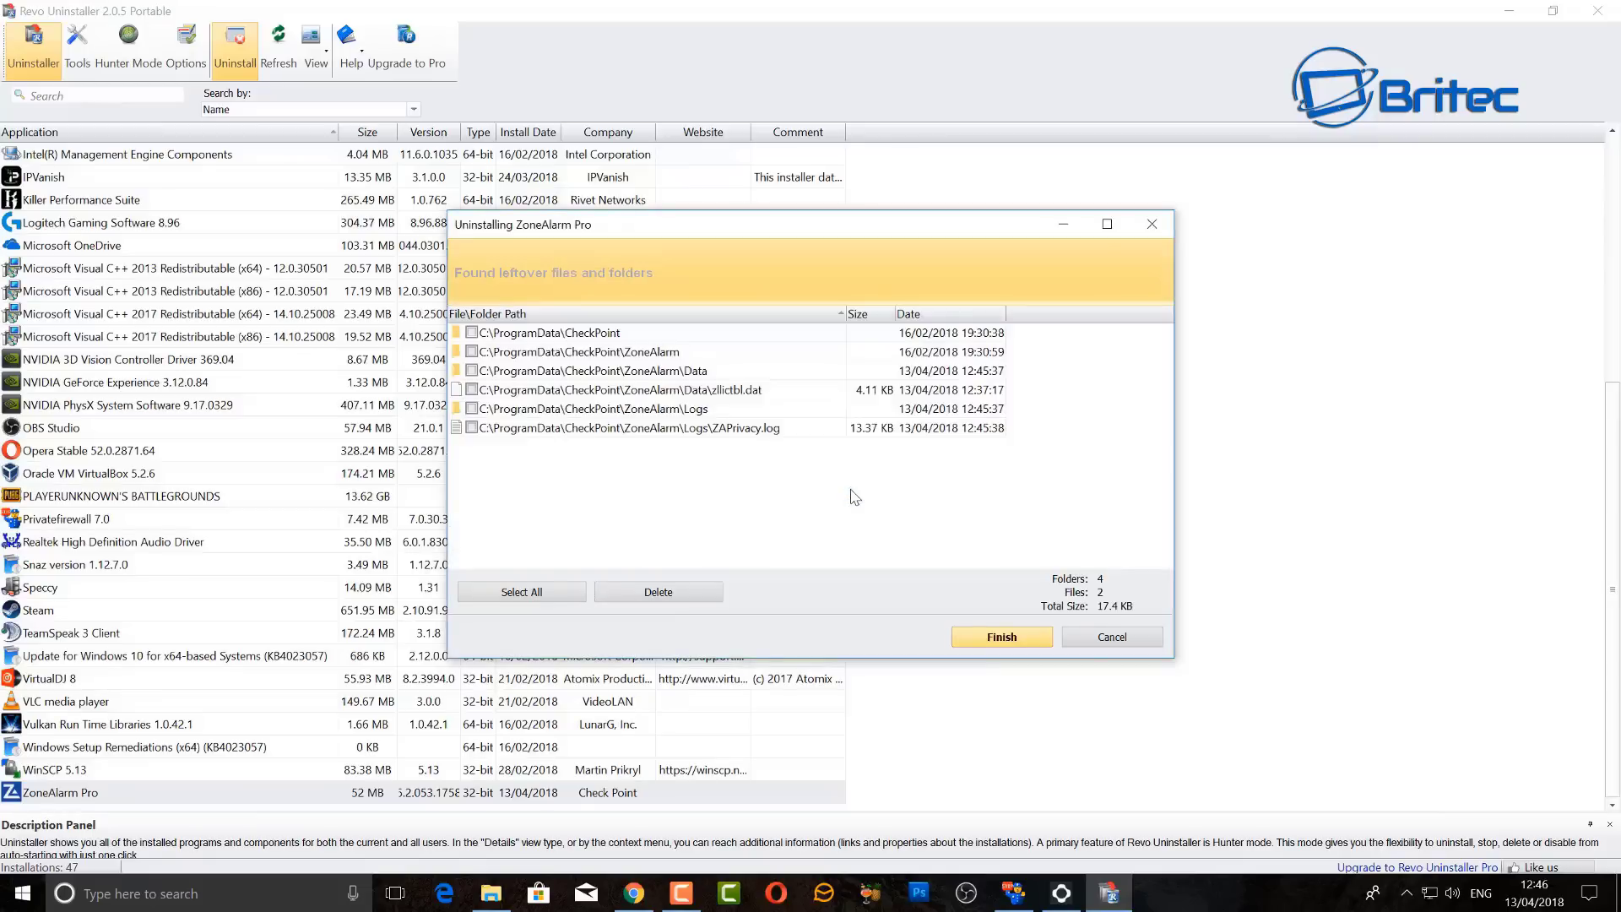
Tick and delete all leftover ZoneAlarm files and folders.
{"action": "left_click", "coordinate": [471, 333]}
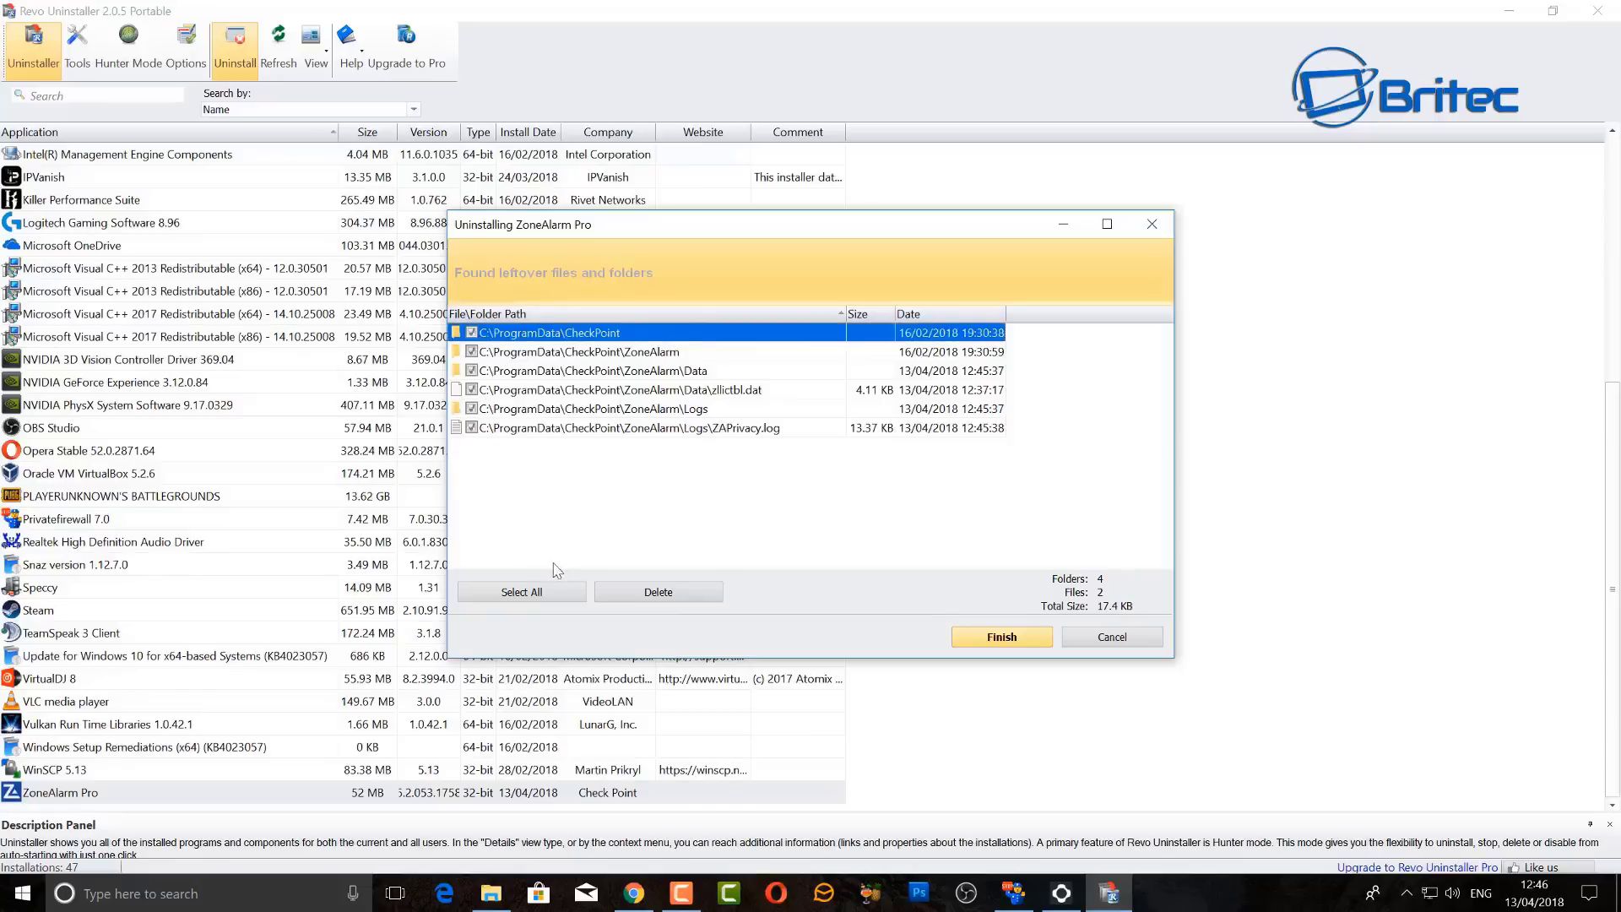
{"action": "left_click", "coordinate": [652, 595]}
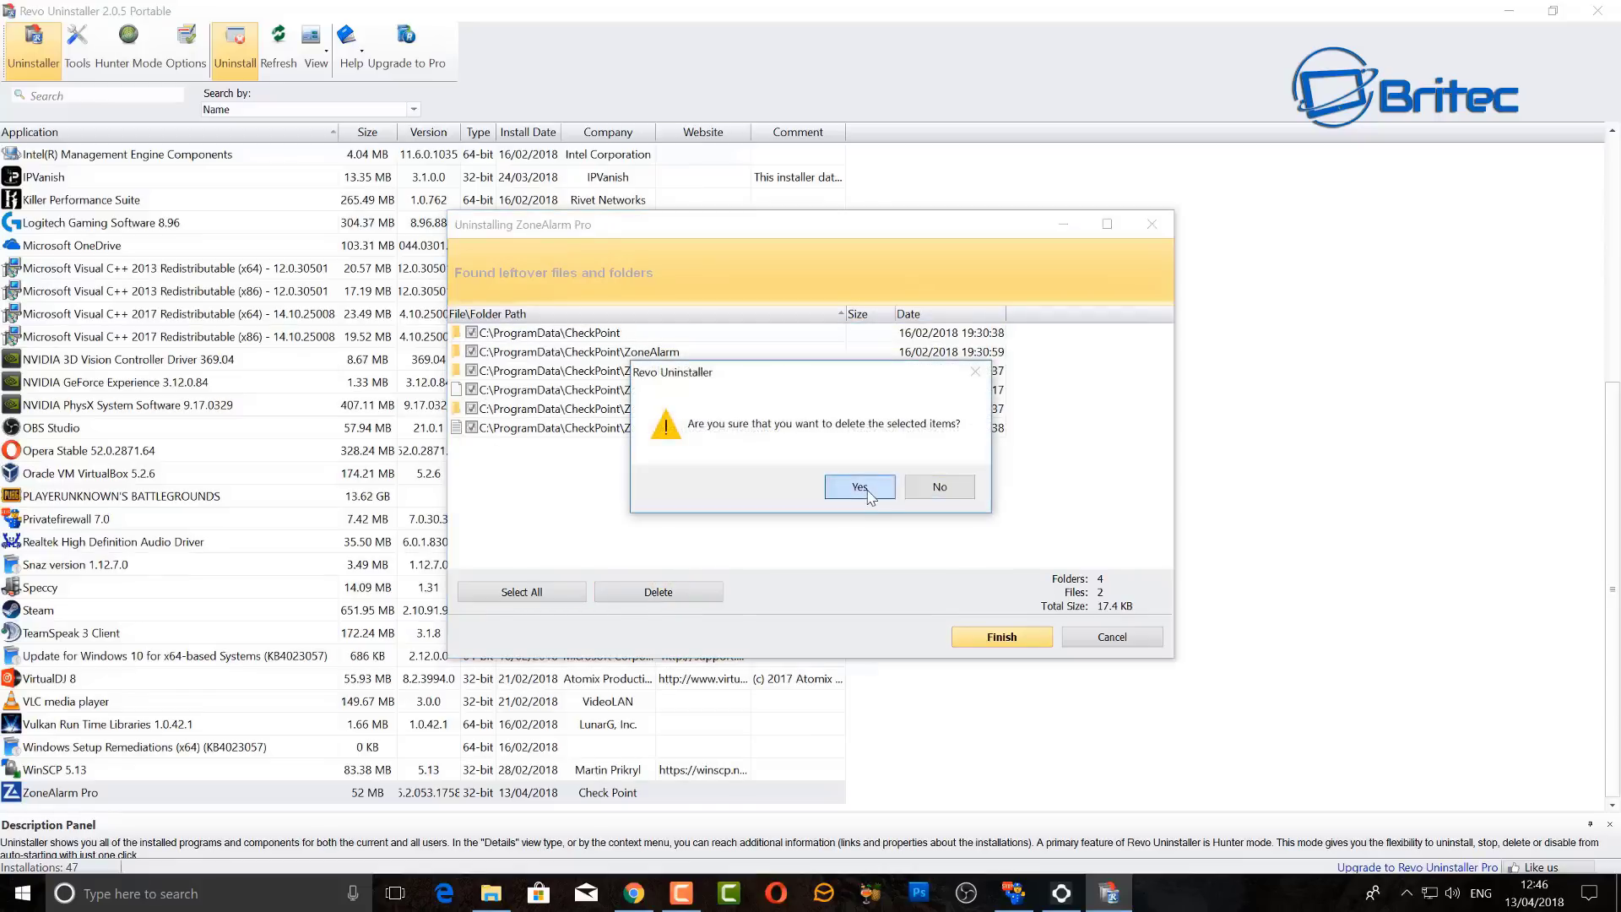
{"action": "left_click", "coordinate": [858, 486]}
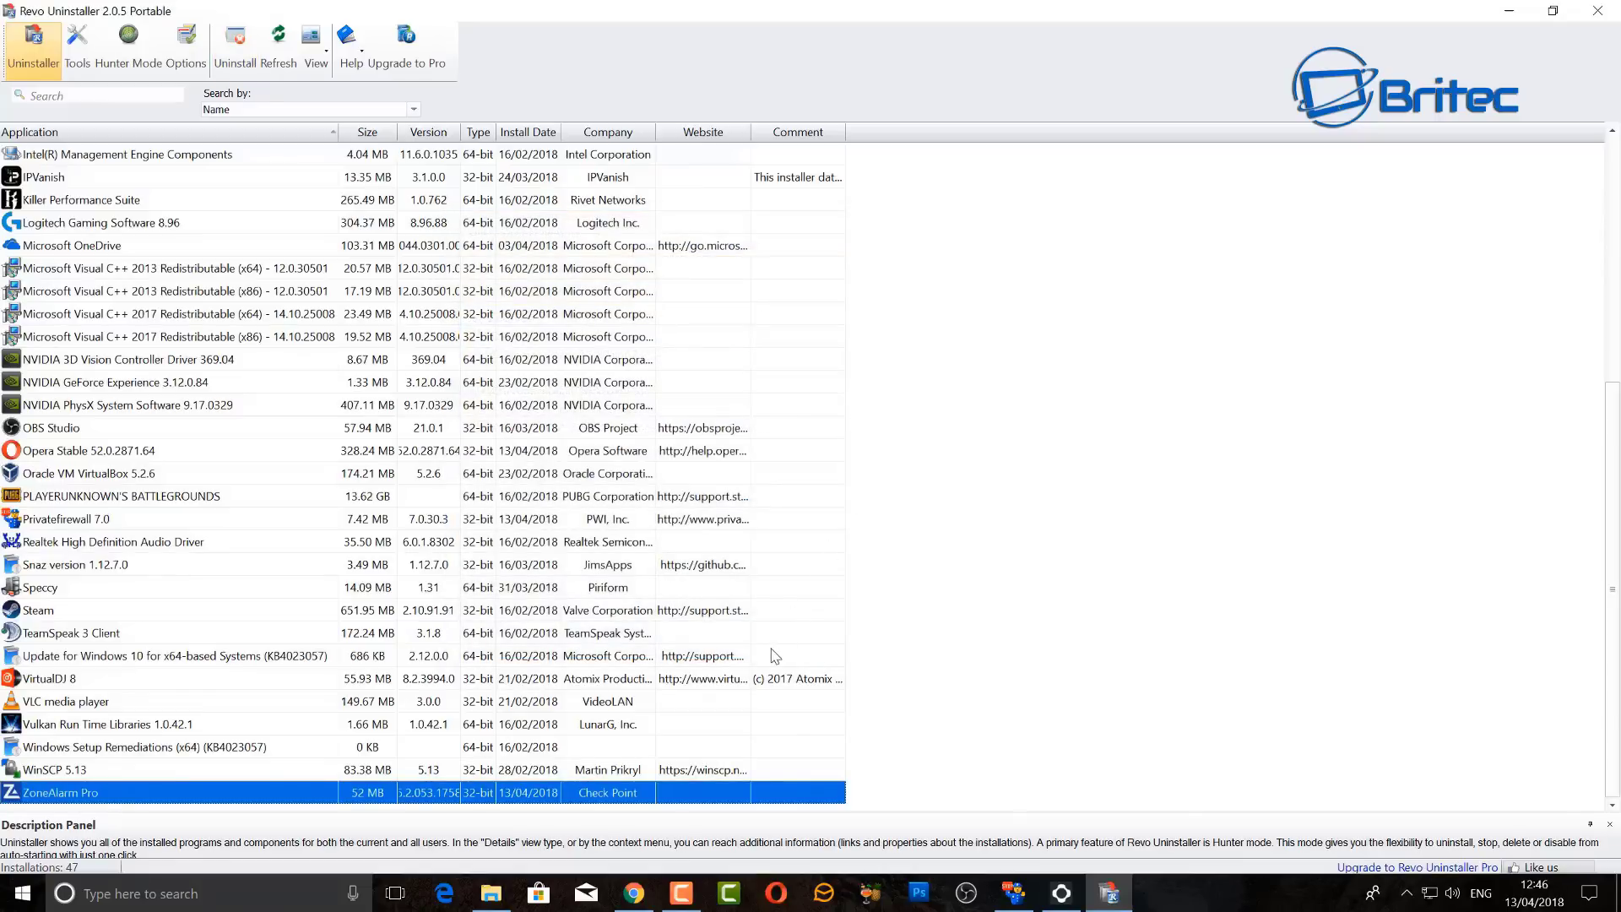
Close Revo Uninstaller and the New folder (2) Explorer window.
{"action": "left_click", "coordinate": [1111, 894]}
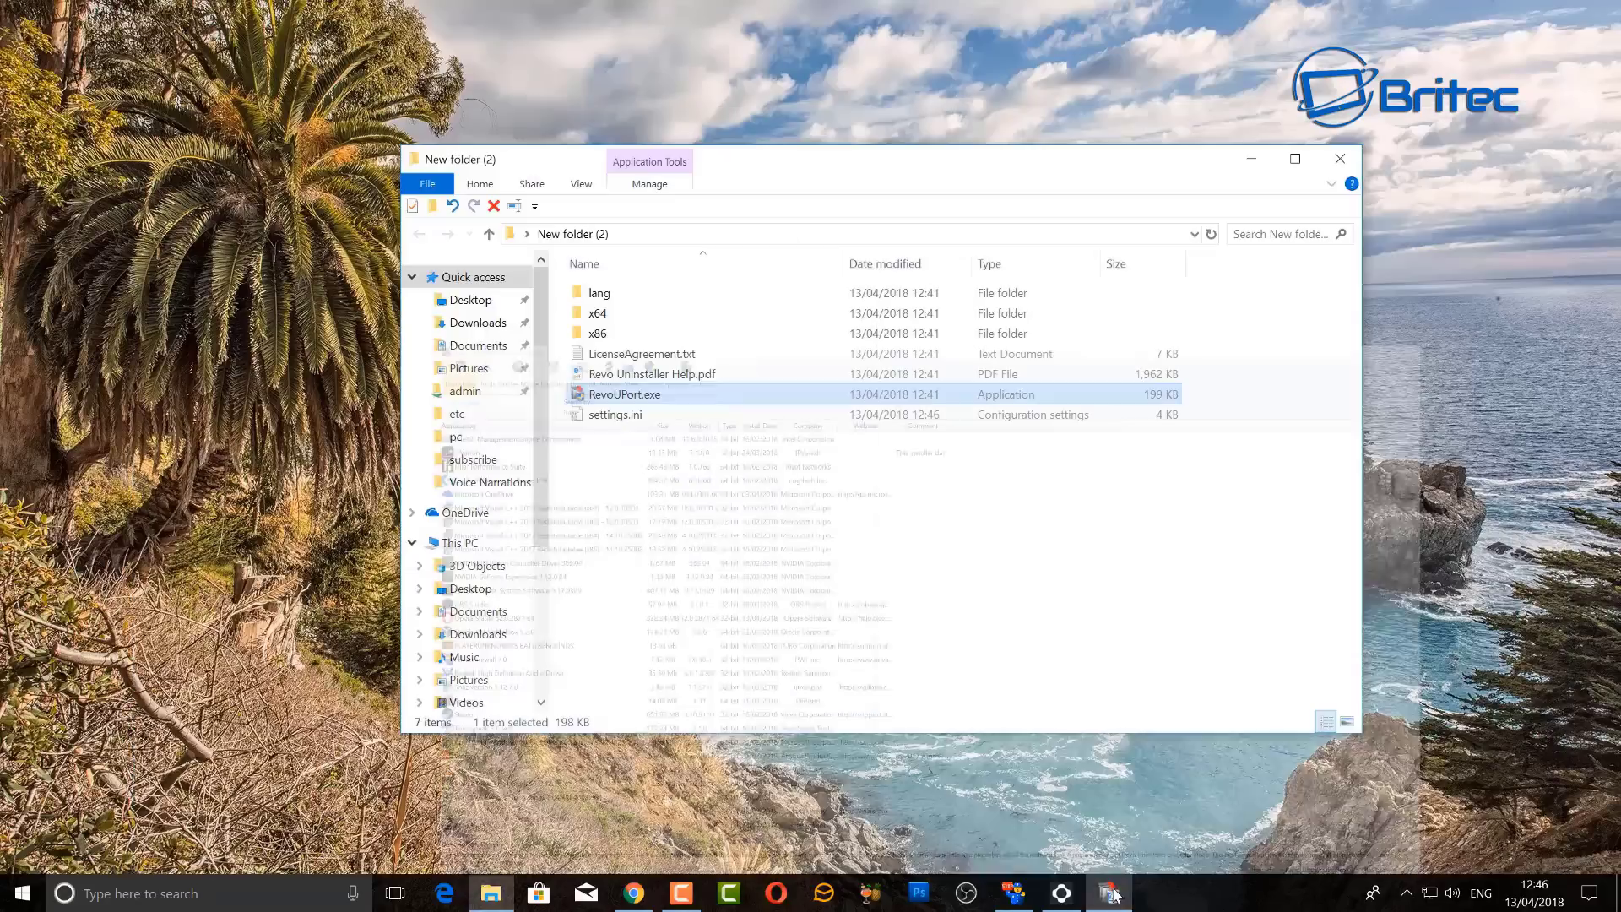
{"action": "left_click", "coordinate": [1112, 894]}
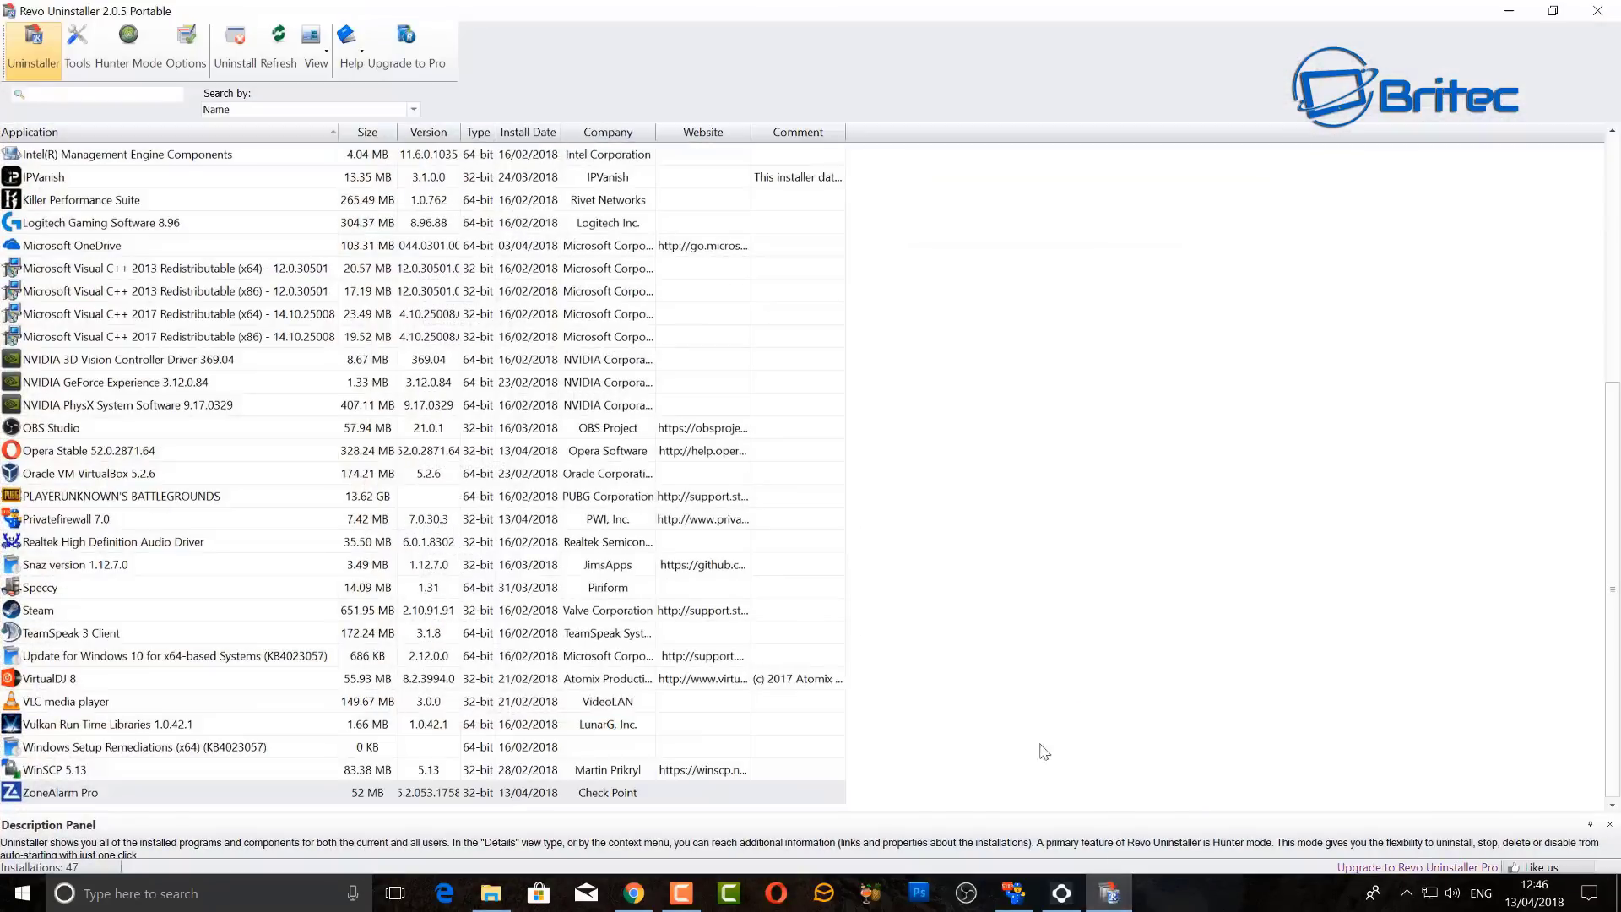
{"action": "left_click", "coordinate": [1605, 17]}
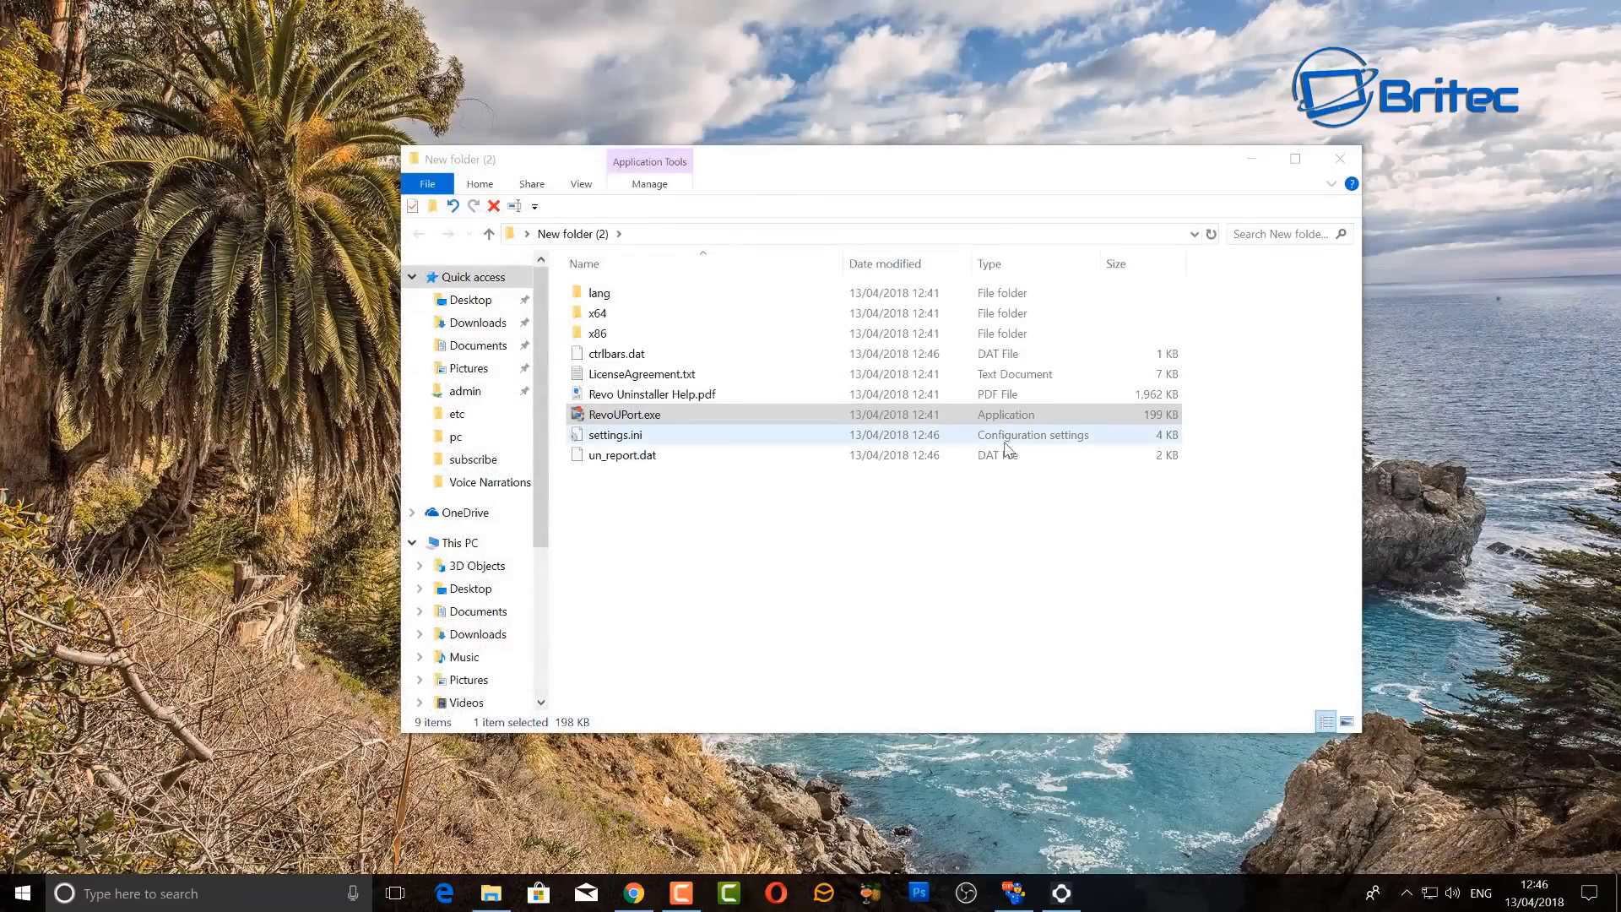
{"action": "left_click", "coordinate": [1340, 159]}
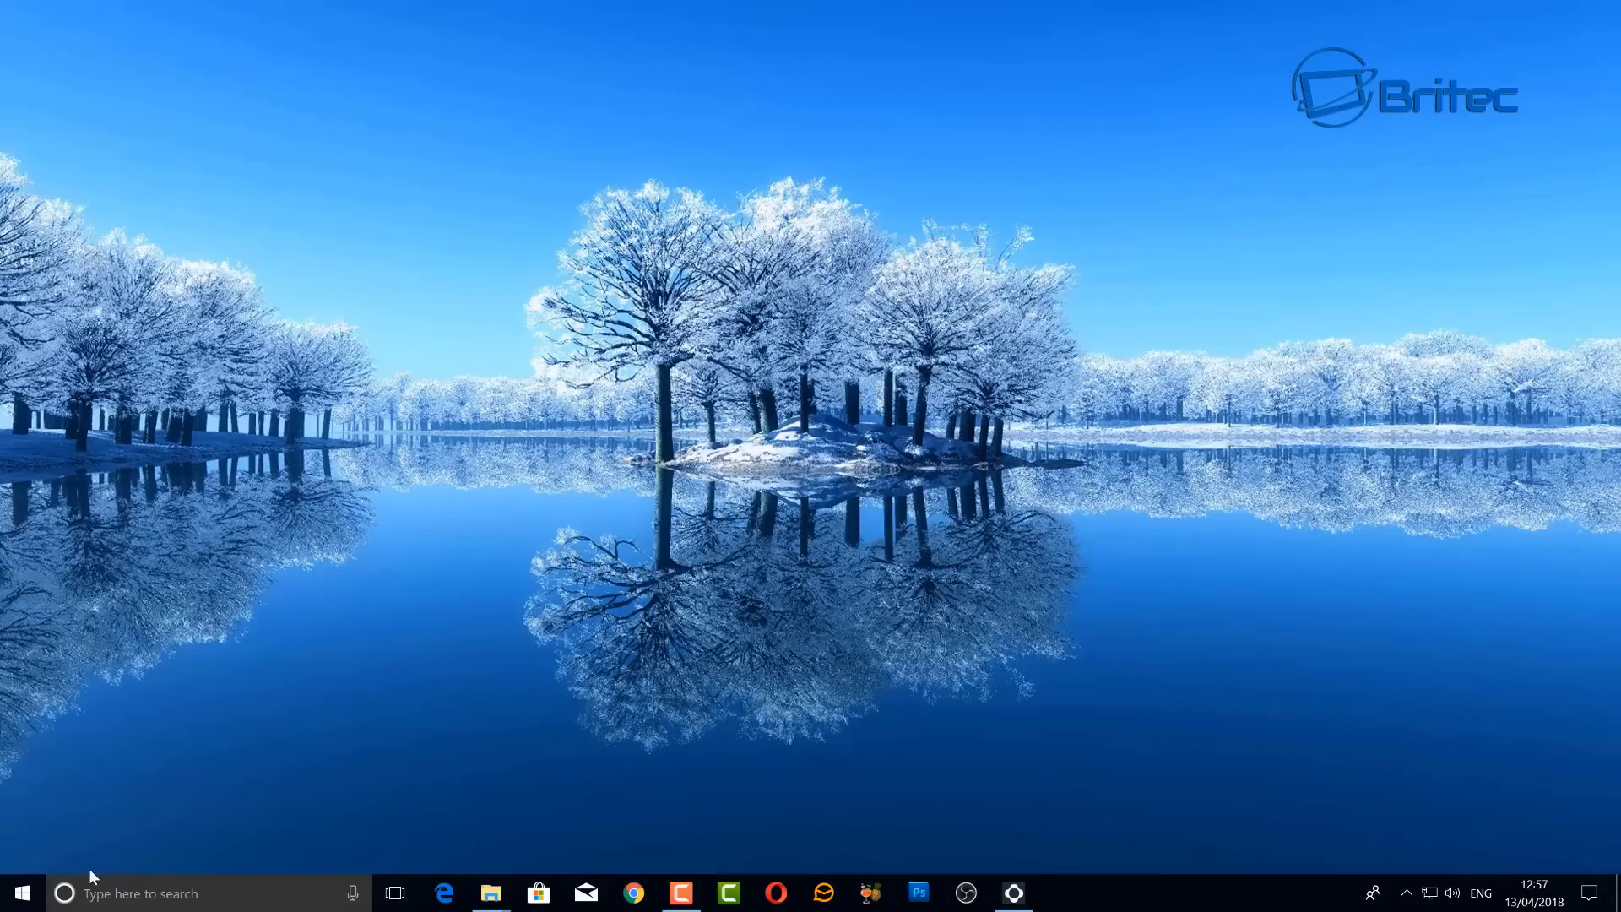
Open Control Panel by searching Windows for 'control'.
{"action": "left_click", "coordinate": [127, 894]}
{"action": "type", "text": "con"}
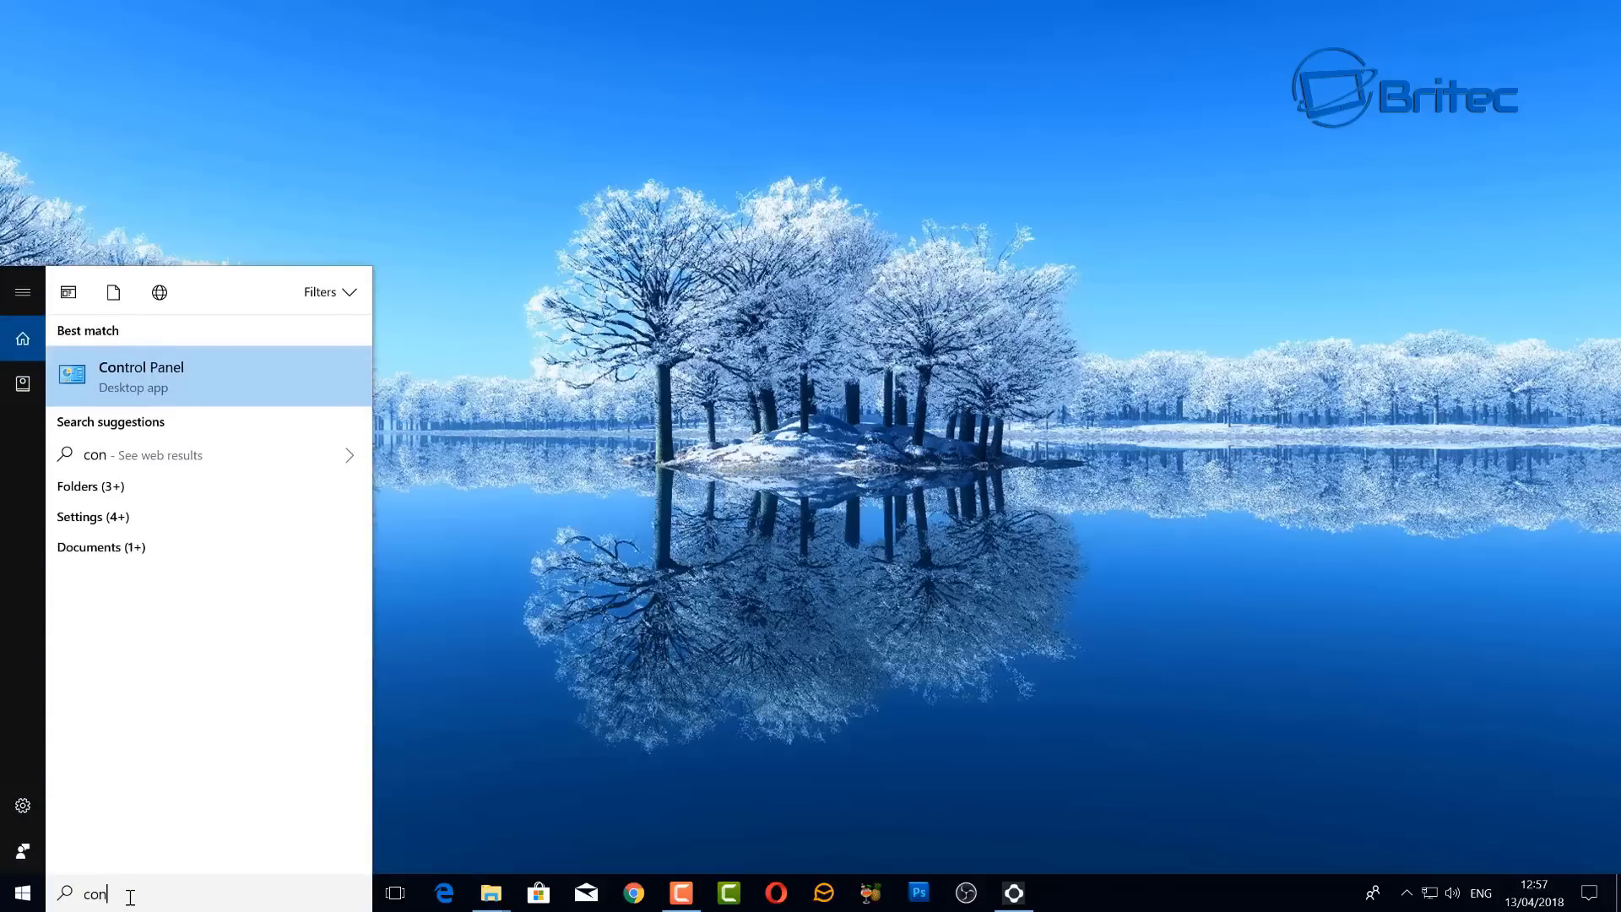
{"action": "type", "text": "trol"}
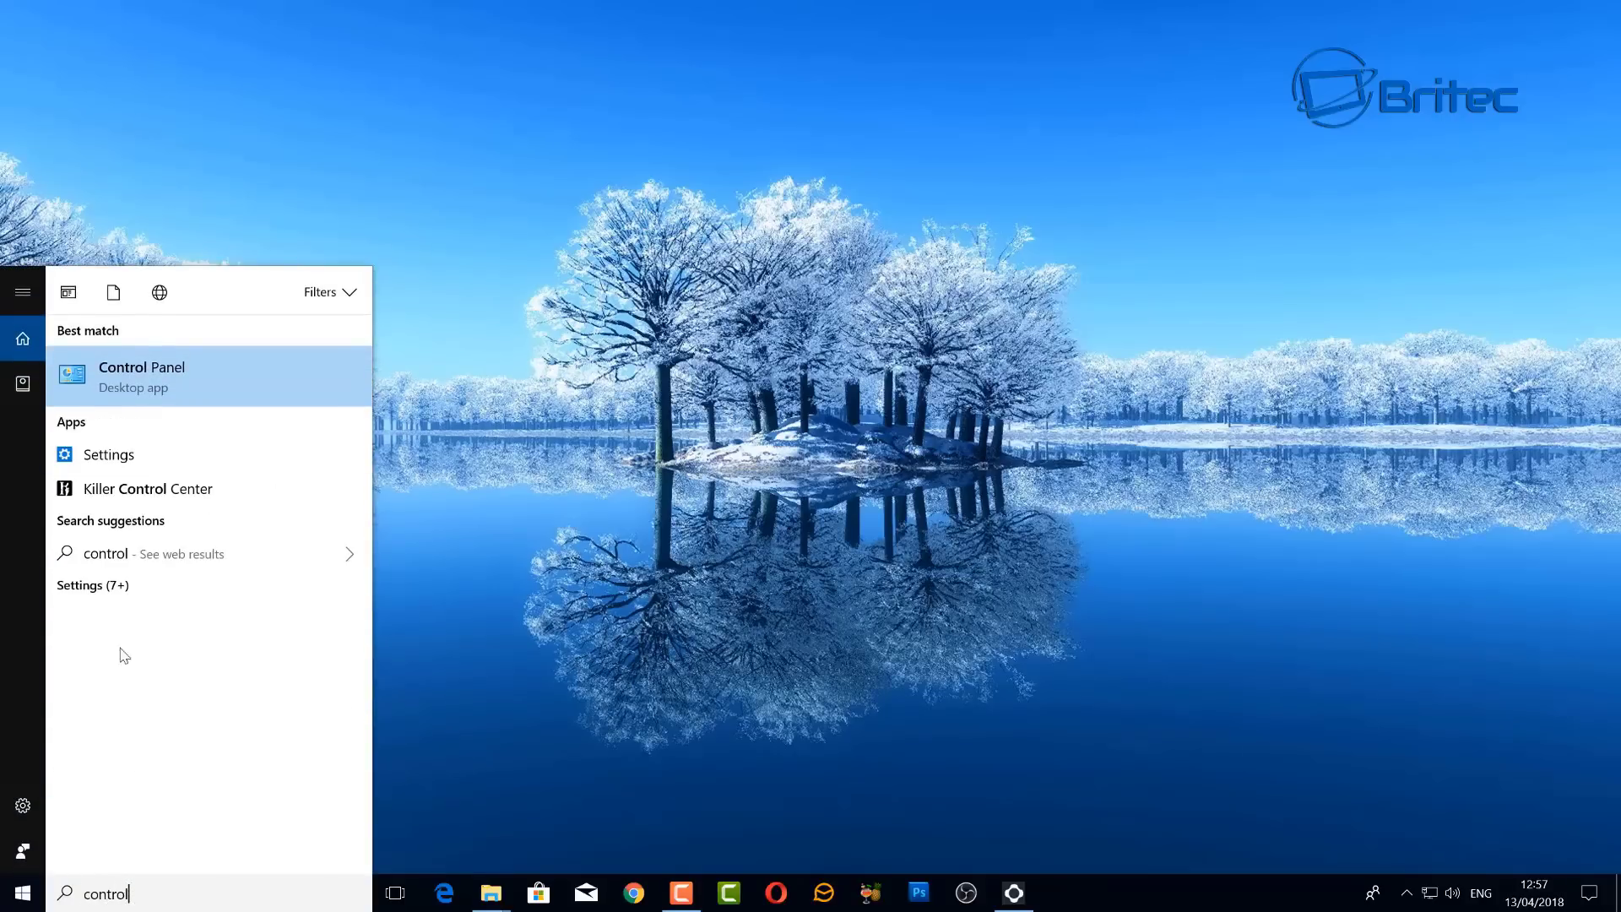
{"action": "left_click", "coordinate": [160, 385]}
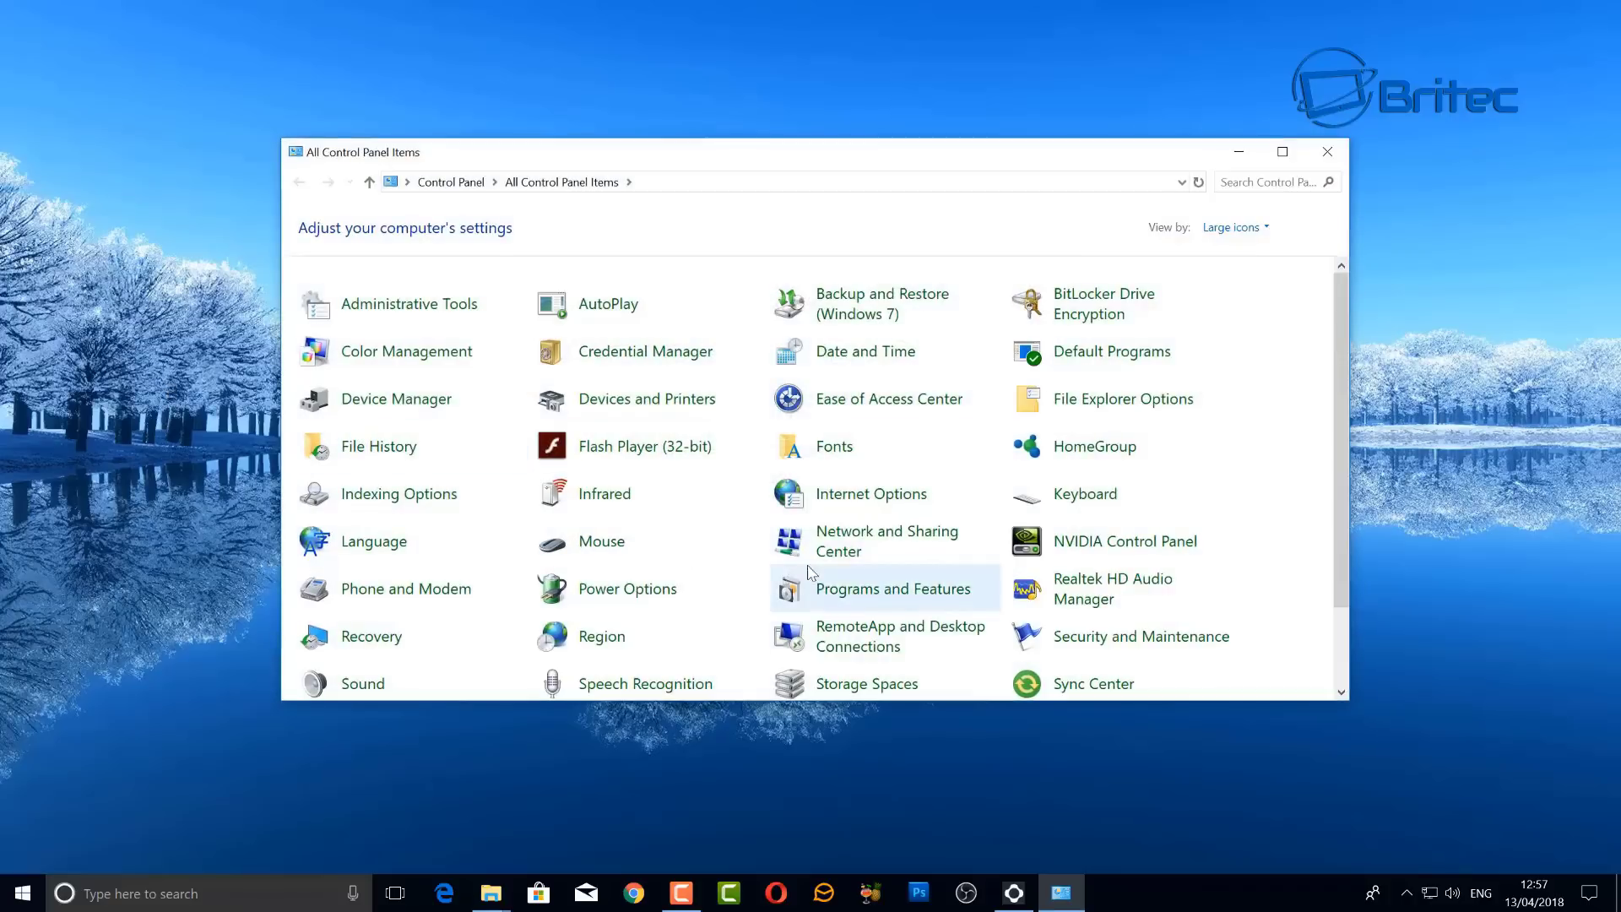
Check the 46-entry Programs and Features list for ZoneAlarm Pro, then close it.
{"action": "left_click", "coordinate": [883, 596]}
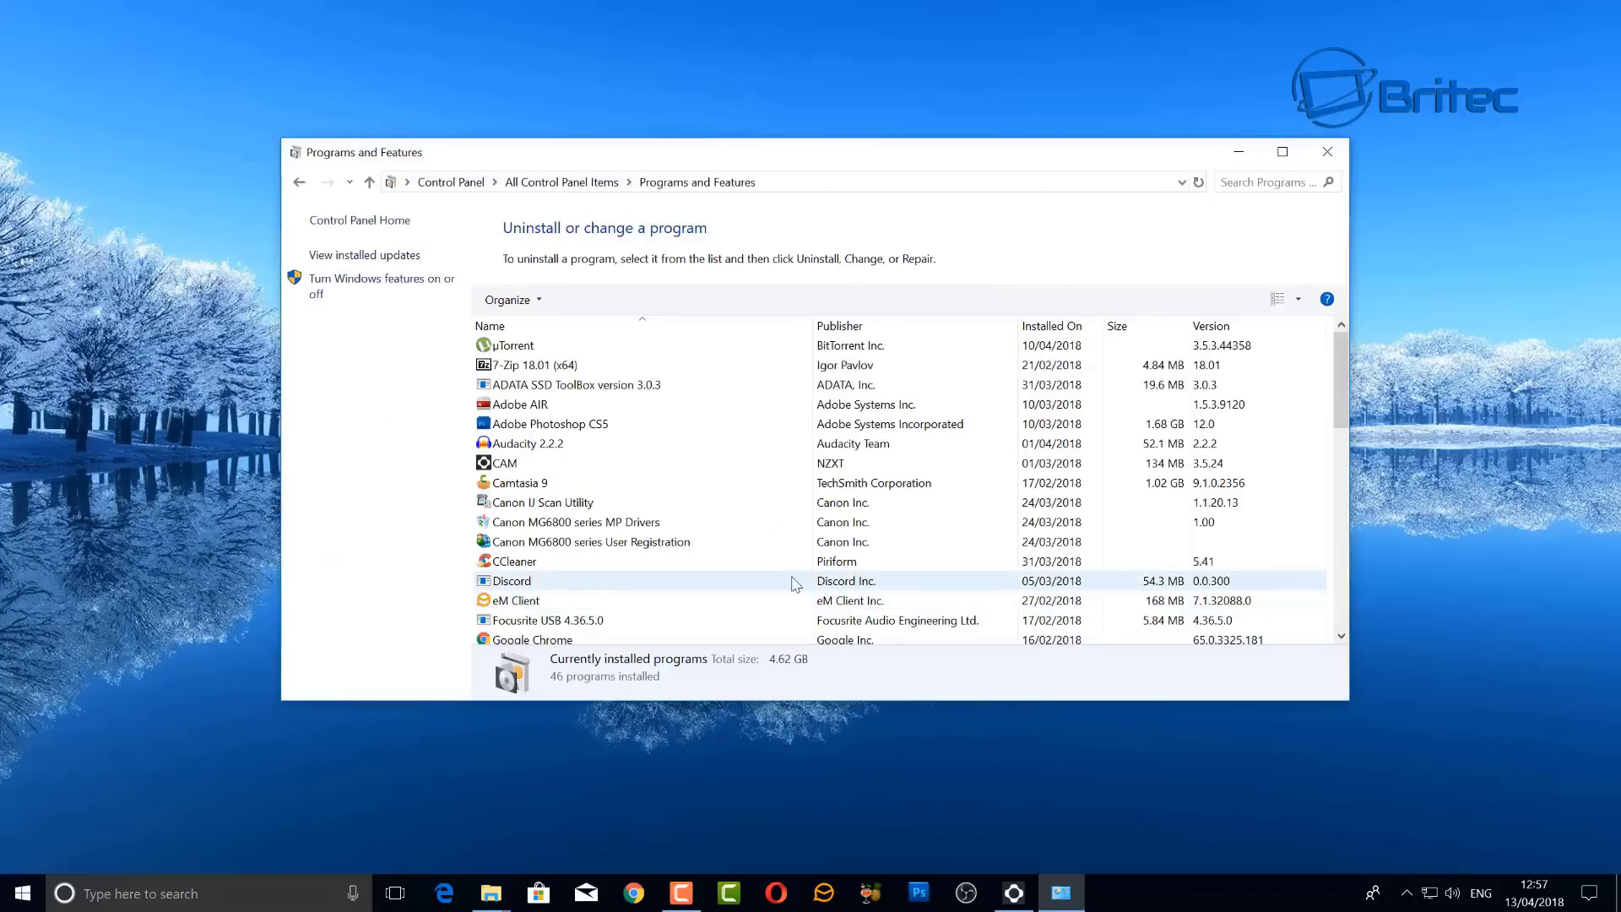
{"action": "scroll", "coordinate": [777, 596], "scroll_direction": "down", "scroll_amount": 10}
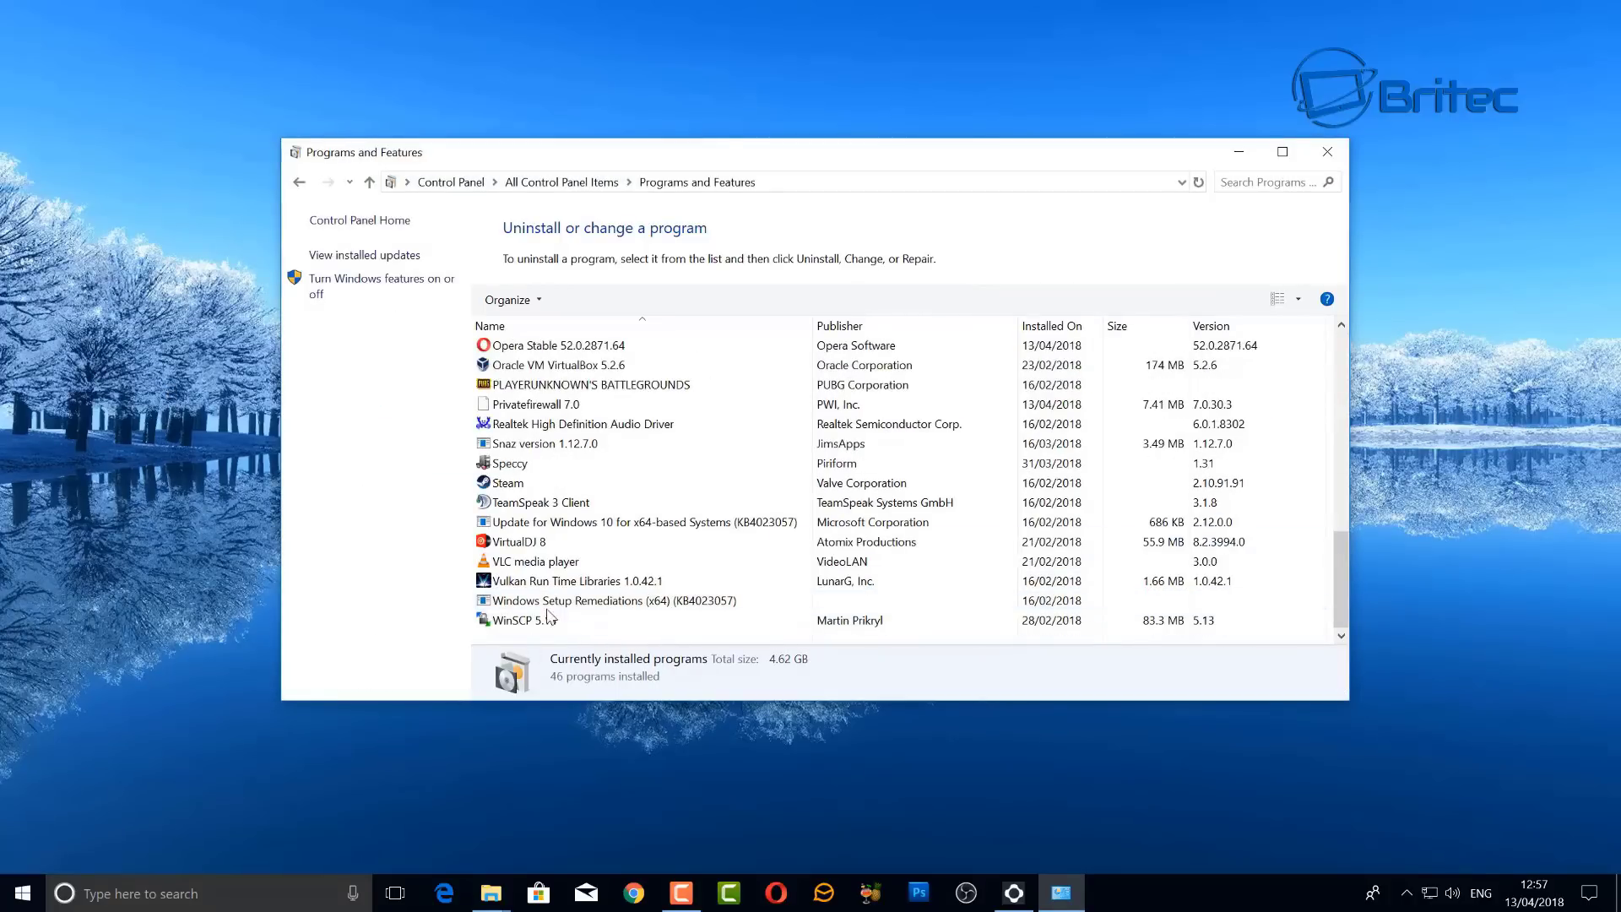
{"action": "left_click", "coordinate": [1328, 152]}
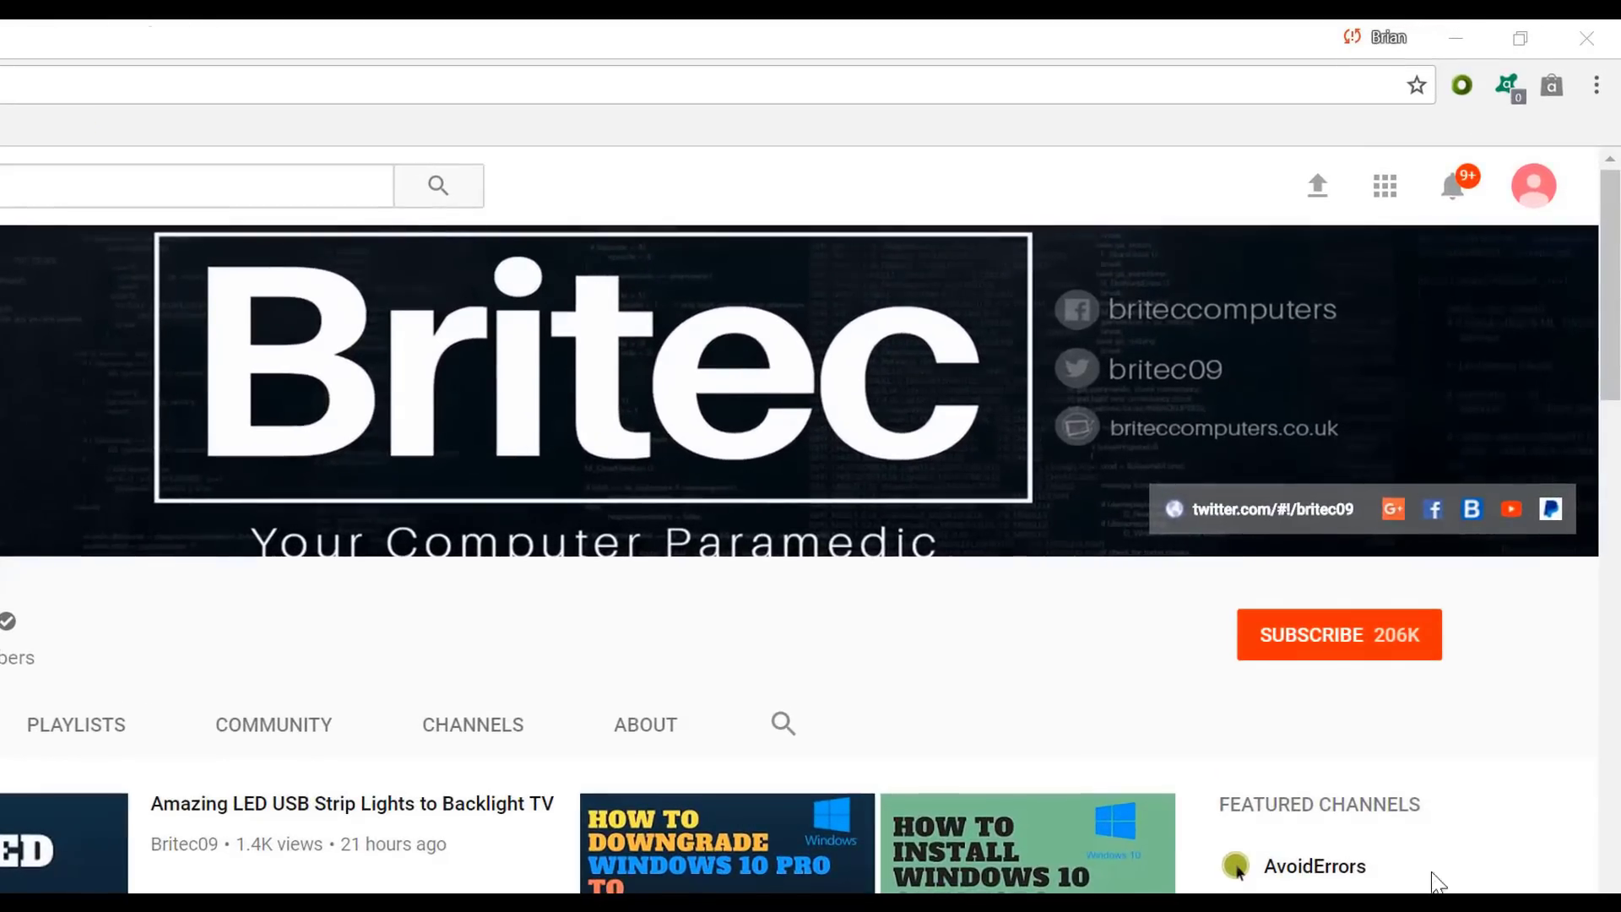
Subscribe to the Britec YouTube channel, which now shows 206K subscribers.
{"action": "left_click", "coordinate": [1359, 657]}
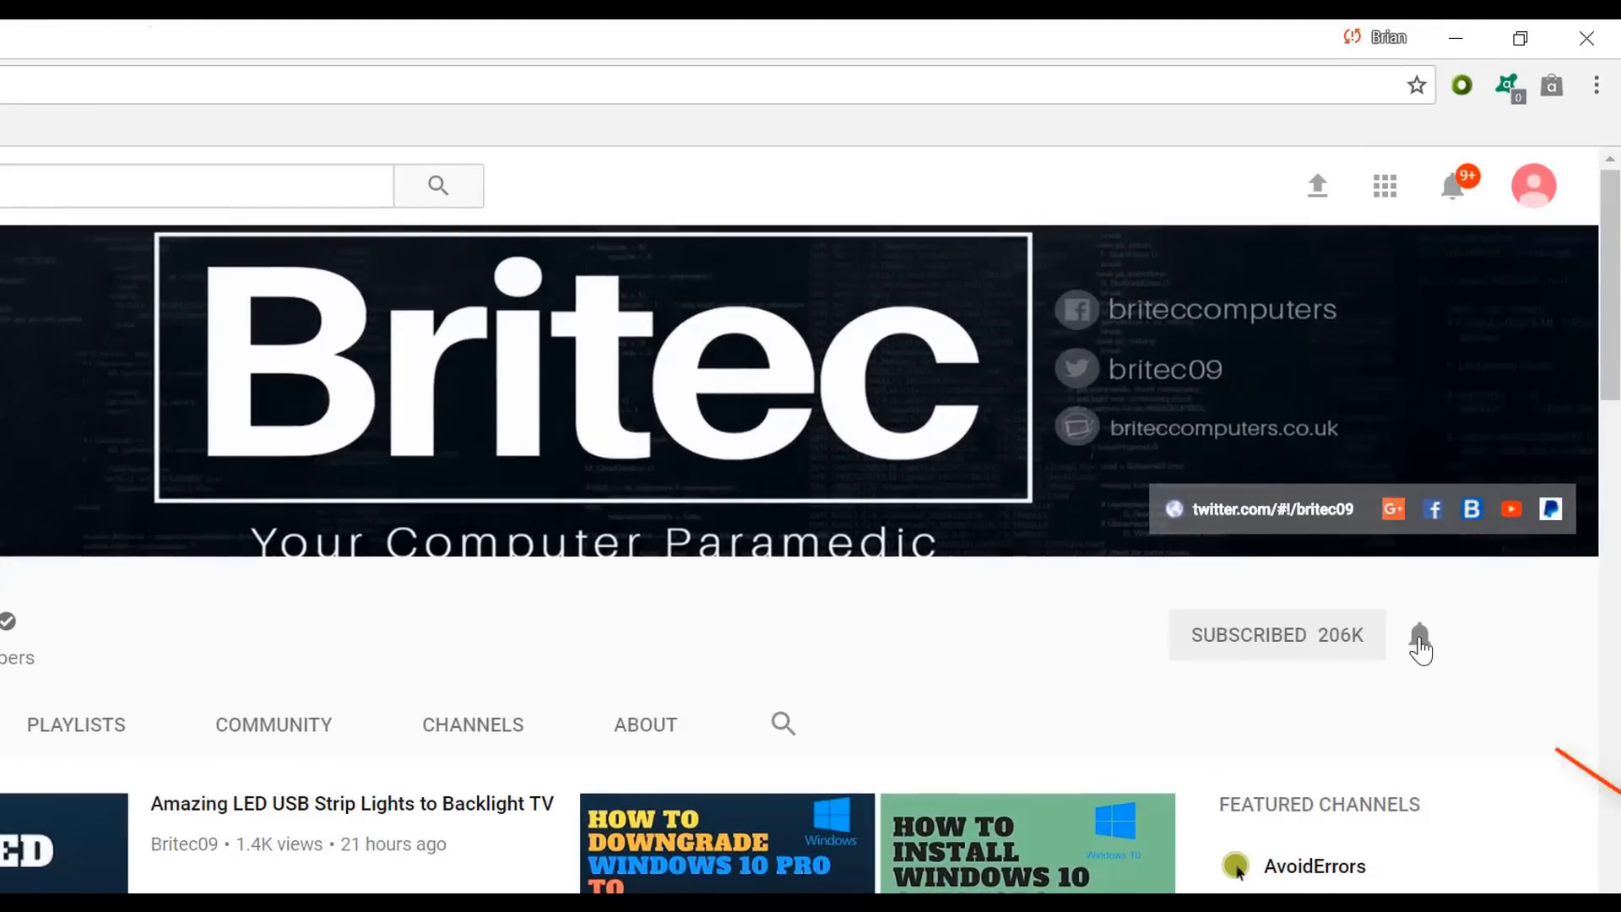